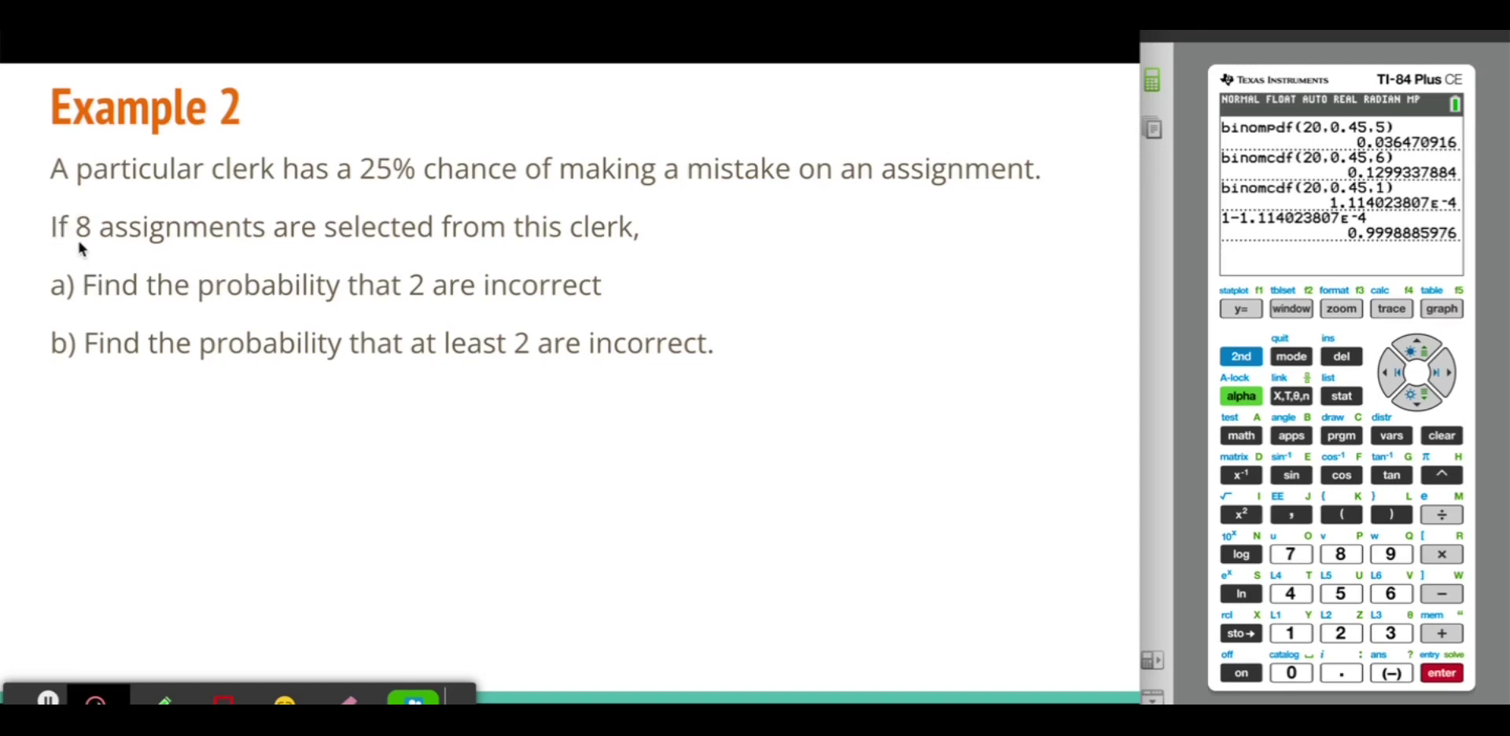
Reveal the probability chart for the Example 2 clerk problem.
click(183, 439)
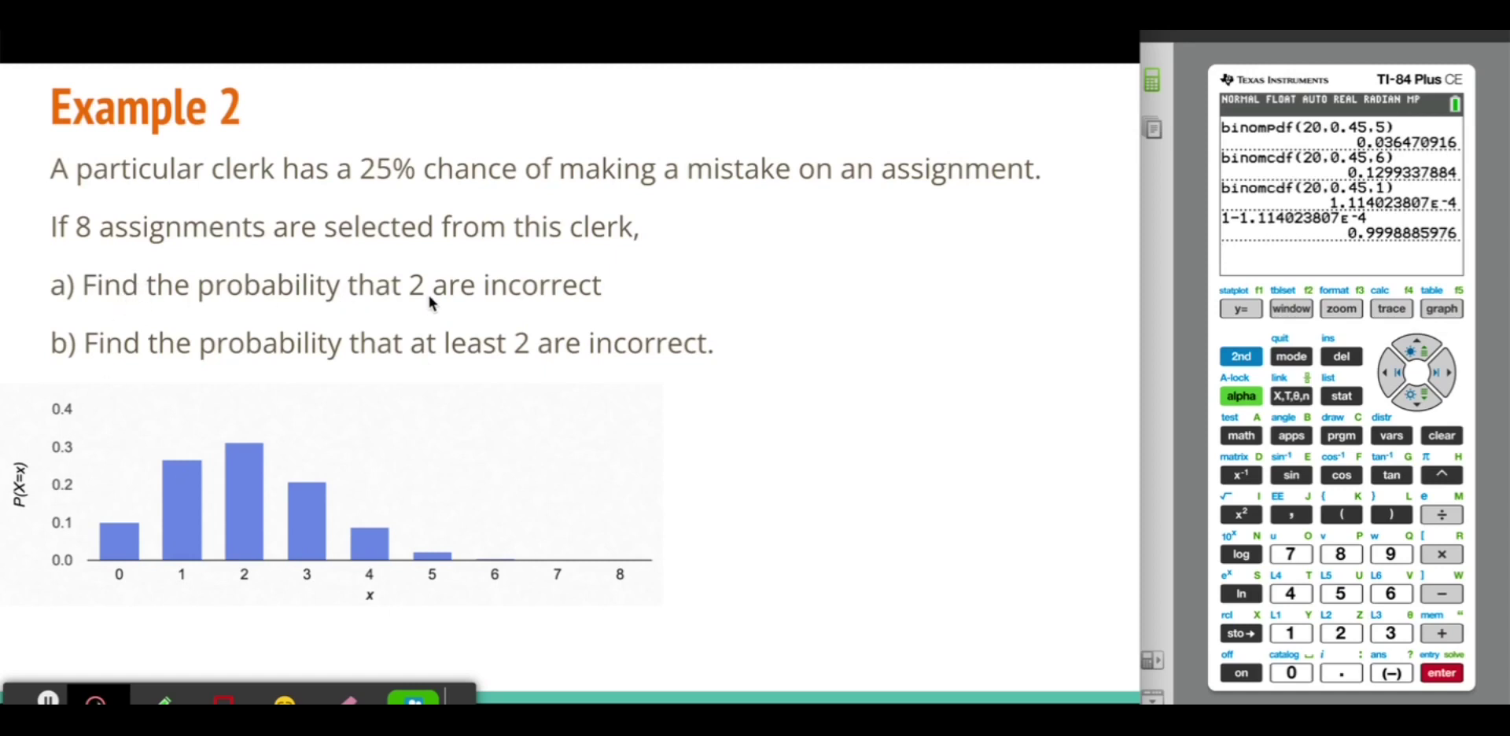
Highlight the x = 2 bar on the Example 2 P(X=x) chart.
click(550, 441)
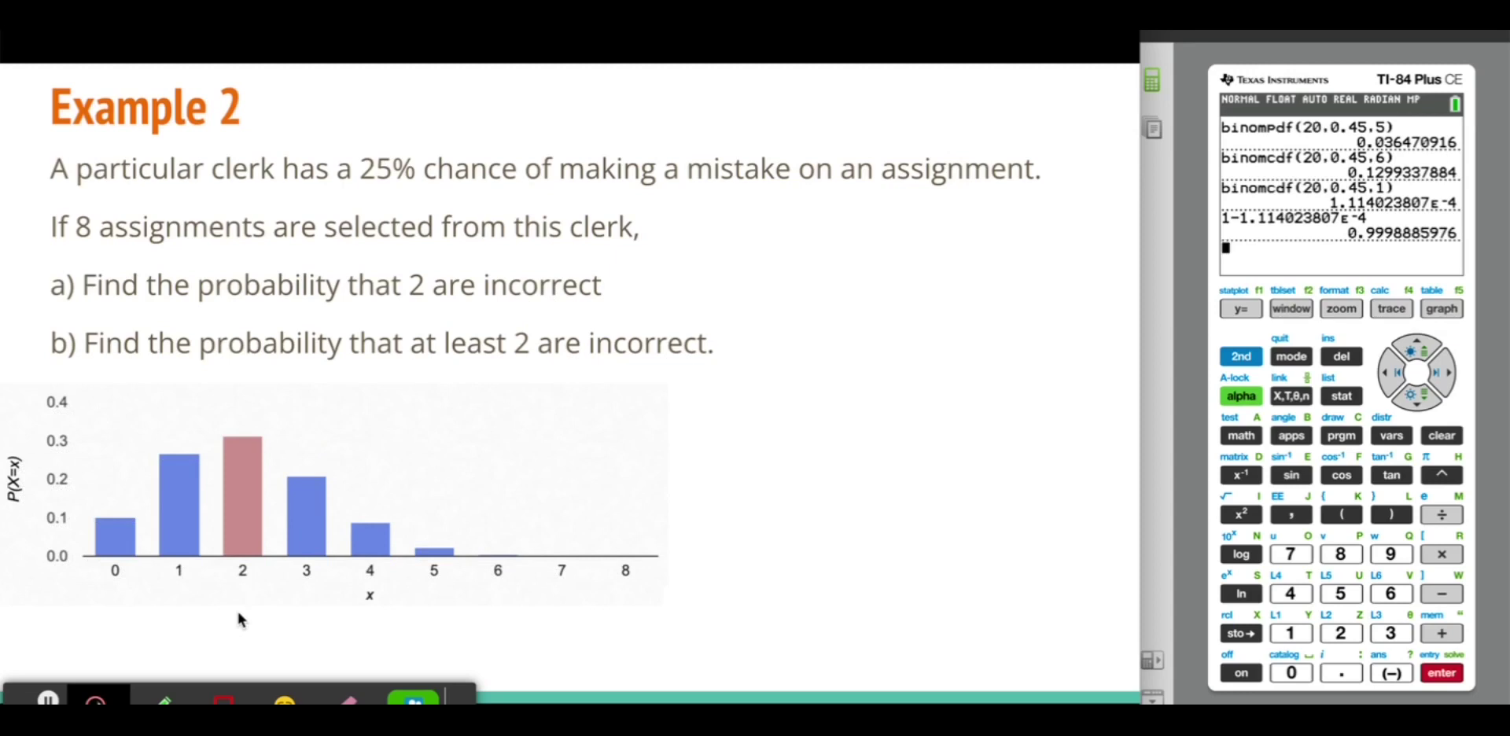
click(1241, 358)
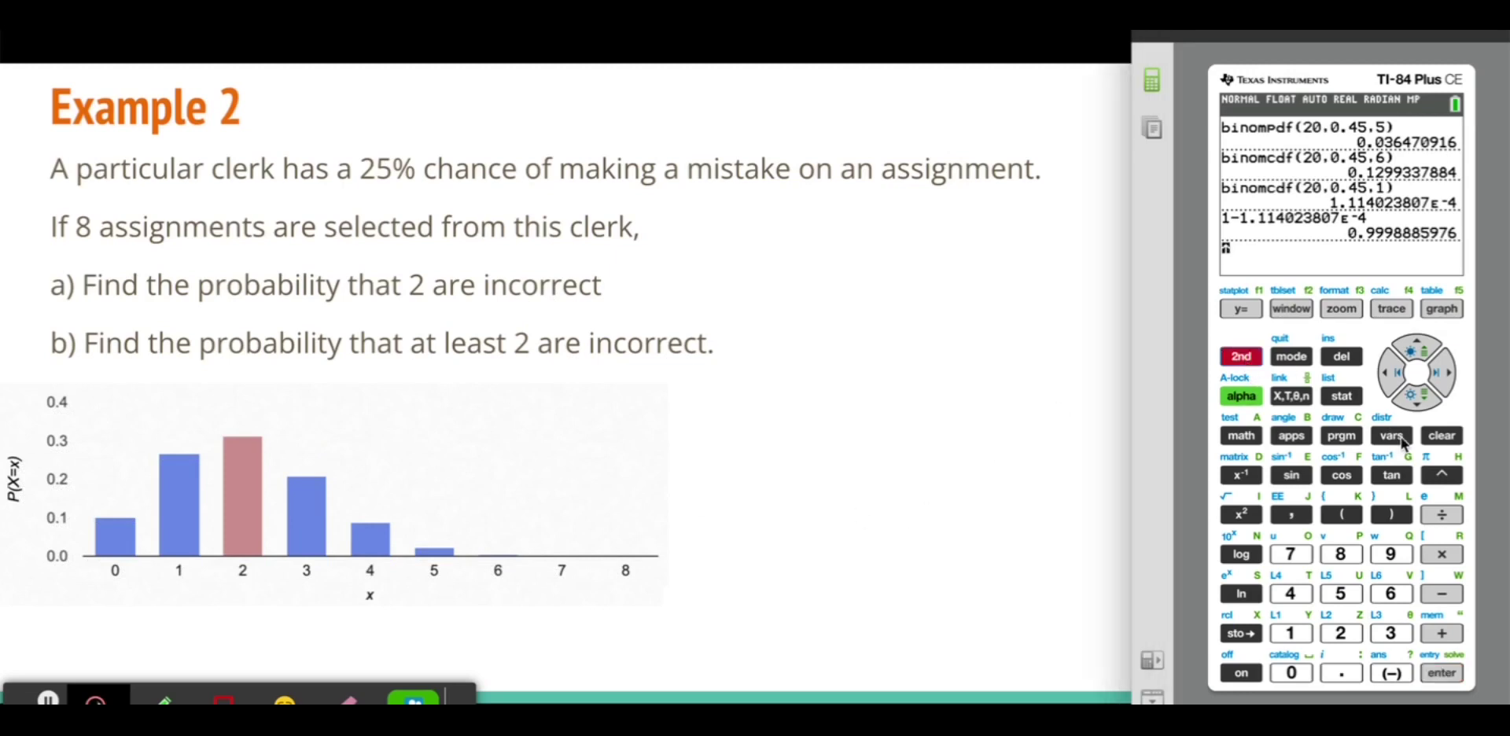
Evaluate binompdf(8, 0.25, 2) = 0.3114624023 and show its result caption on the slide.
click(1391, 436)
key(Up)
key(Up)
key(Up)
key(Up)
key(Up)
key(Up)
key(Up)
key(Up)
key(Up)
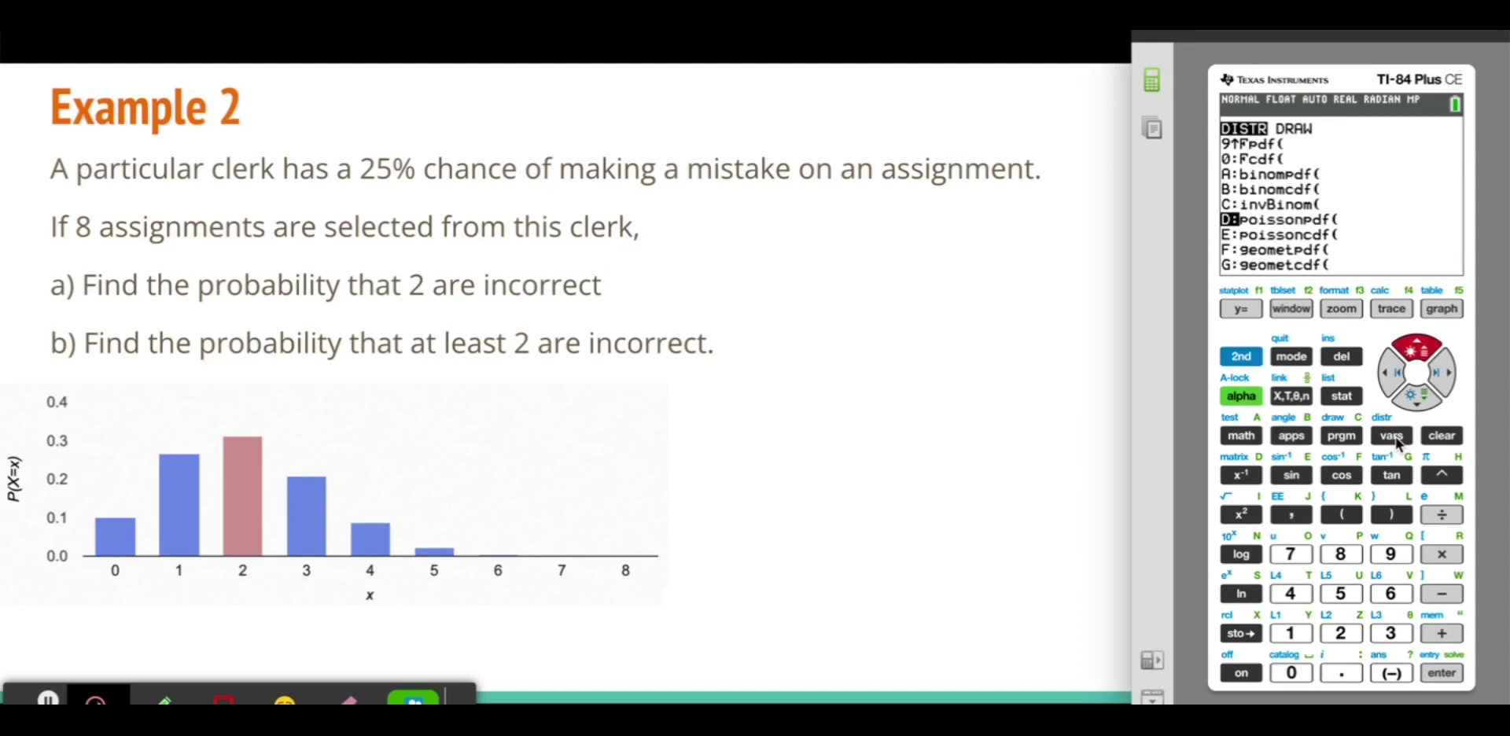
key(Down)
key(Down)
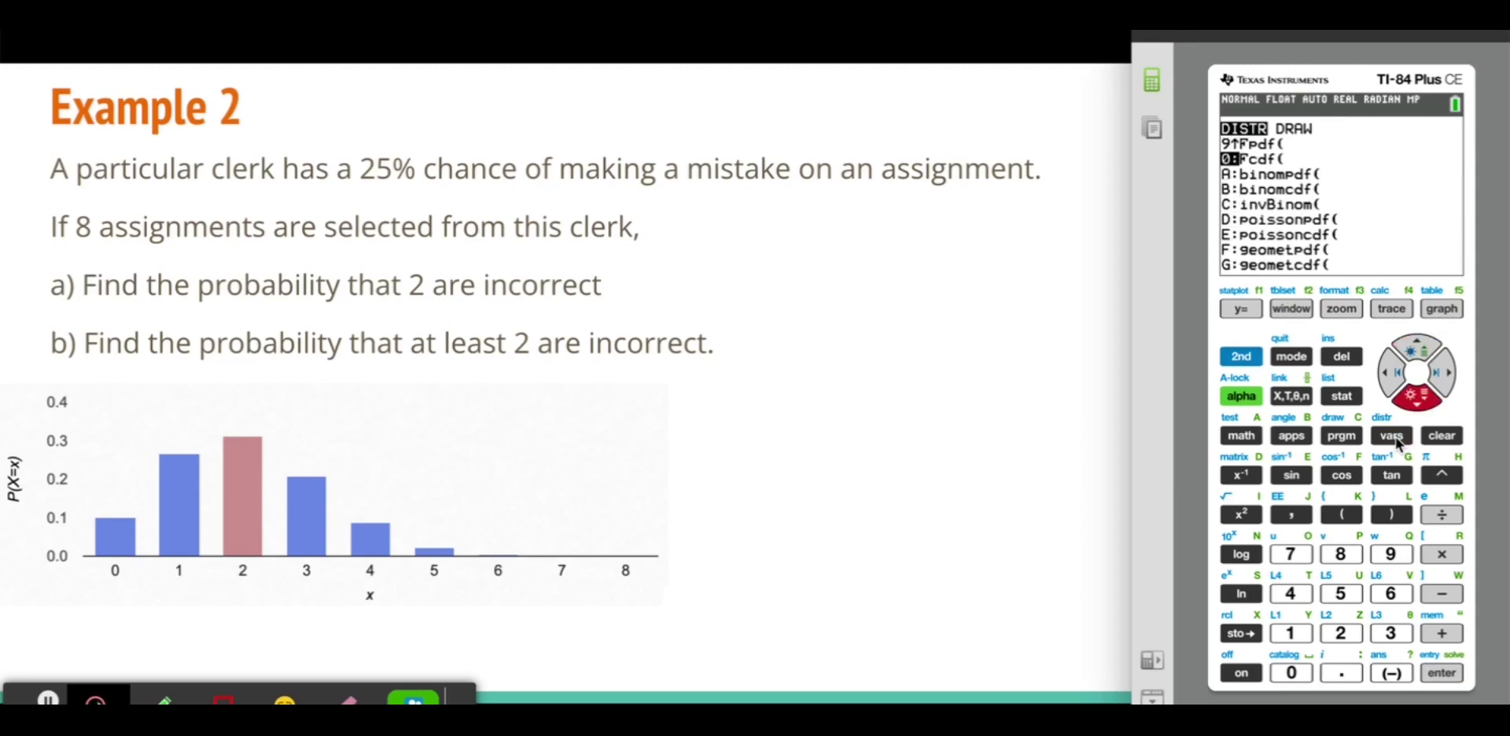
key(Return)
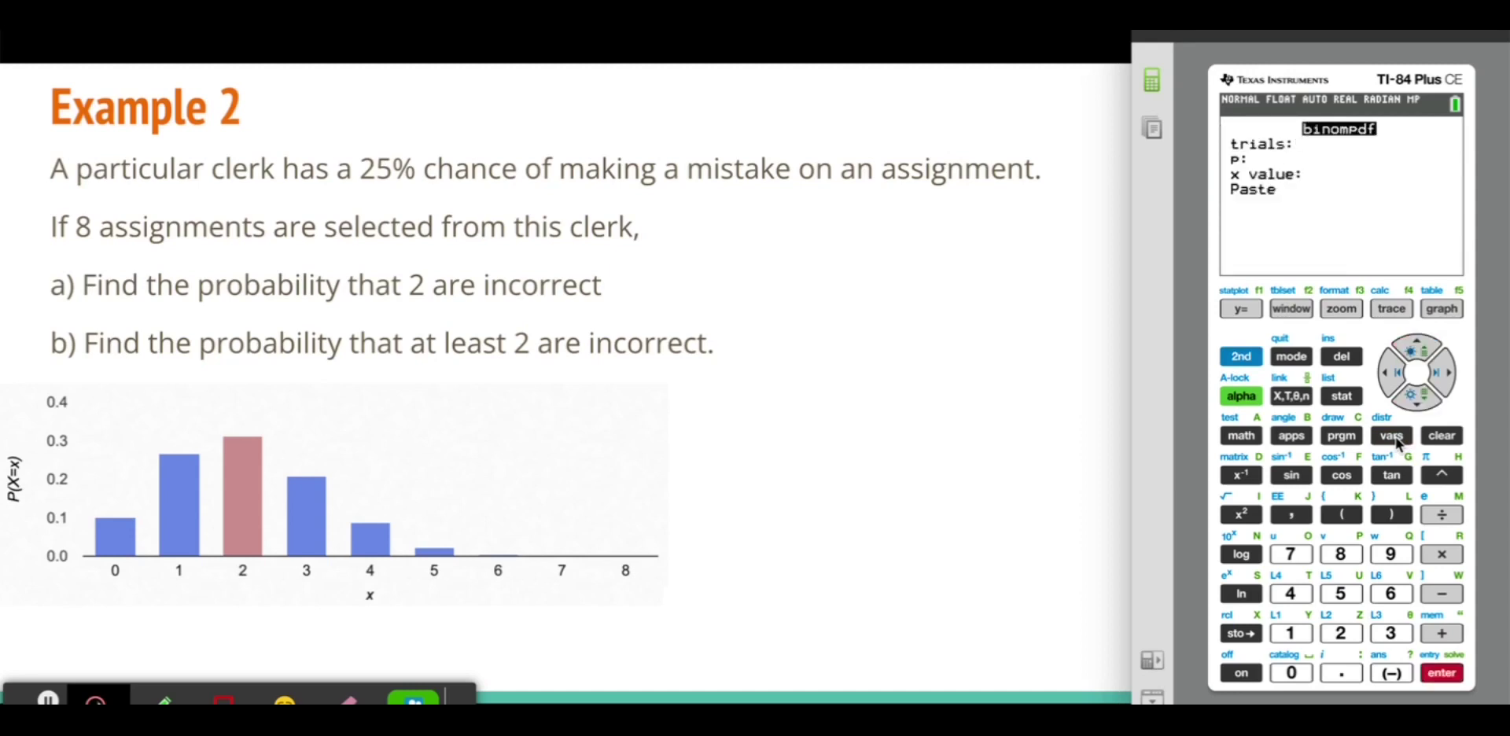
text(8)
key(Return)
text(0.25)
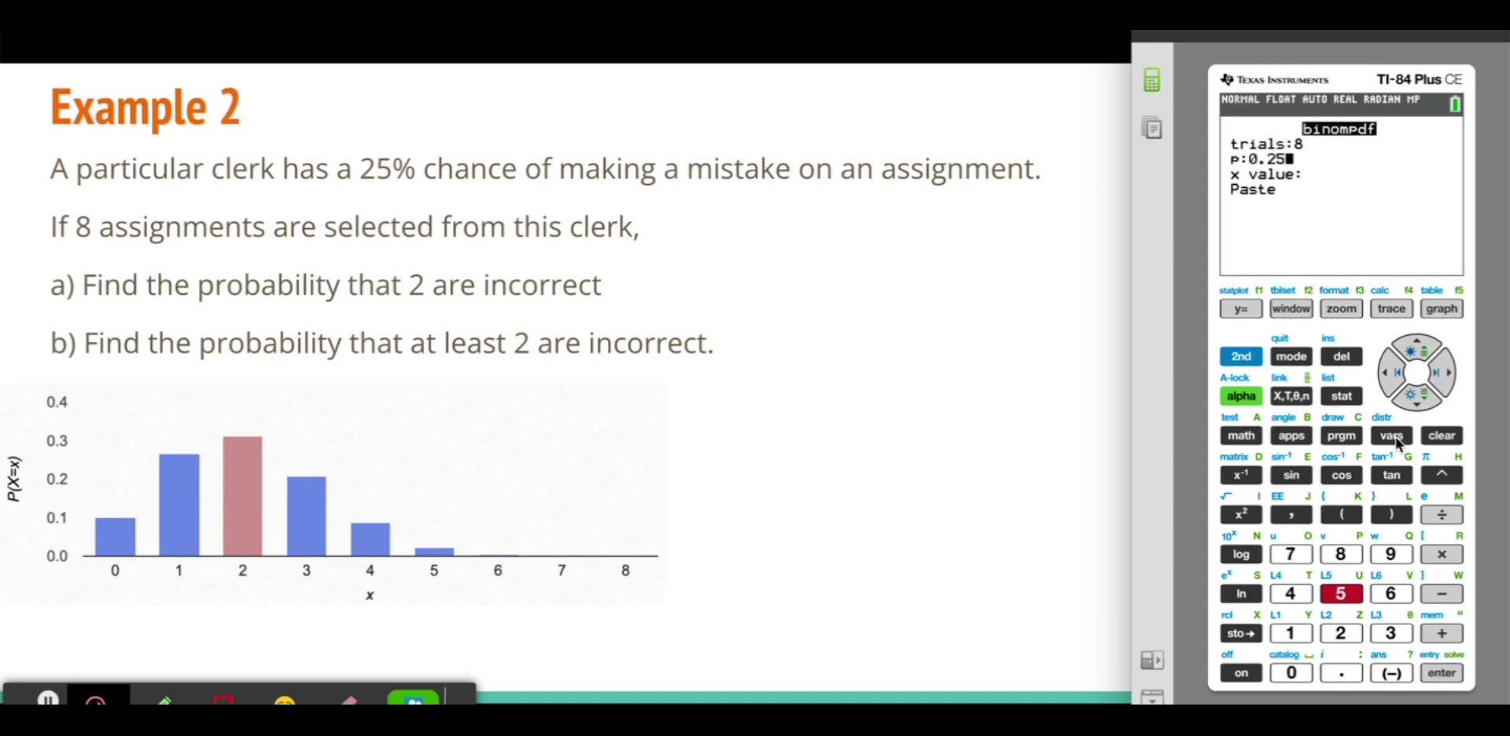
key(Down)
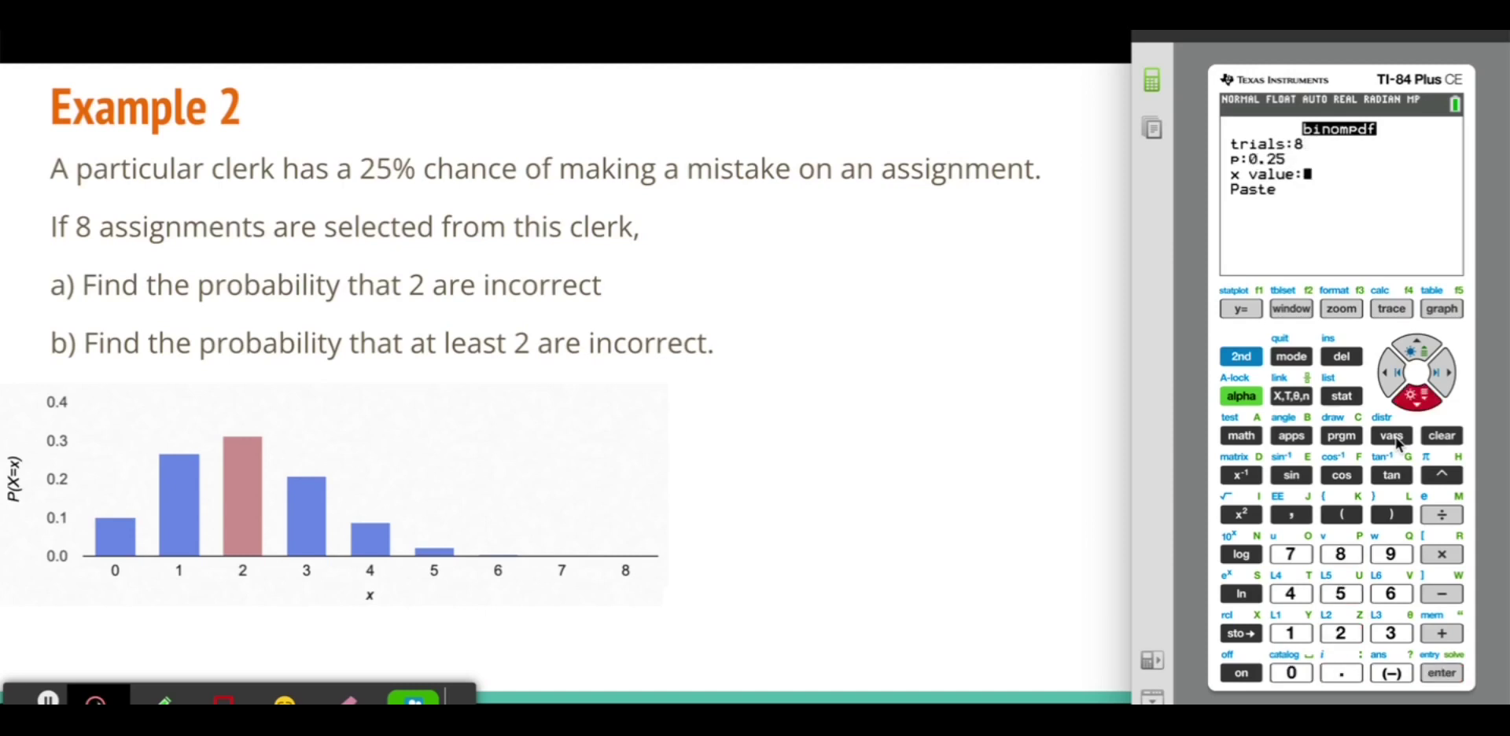
text(2)
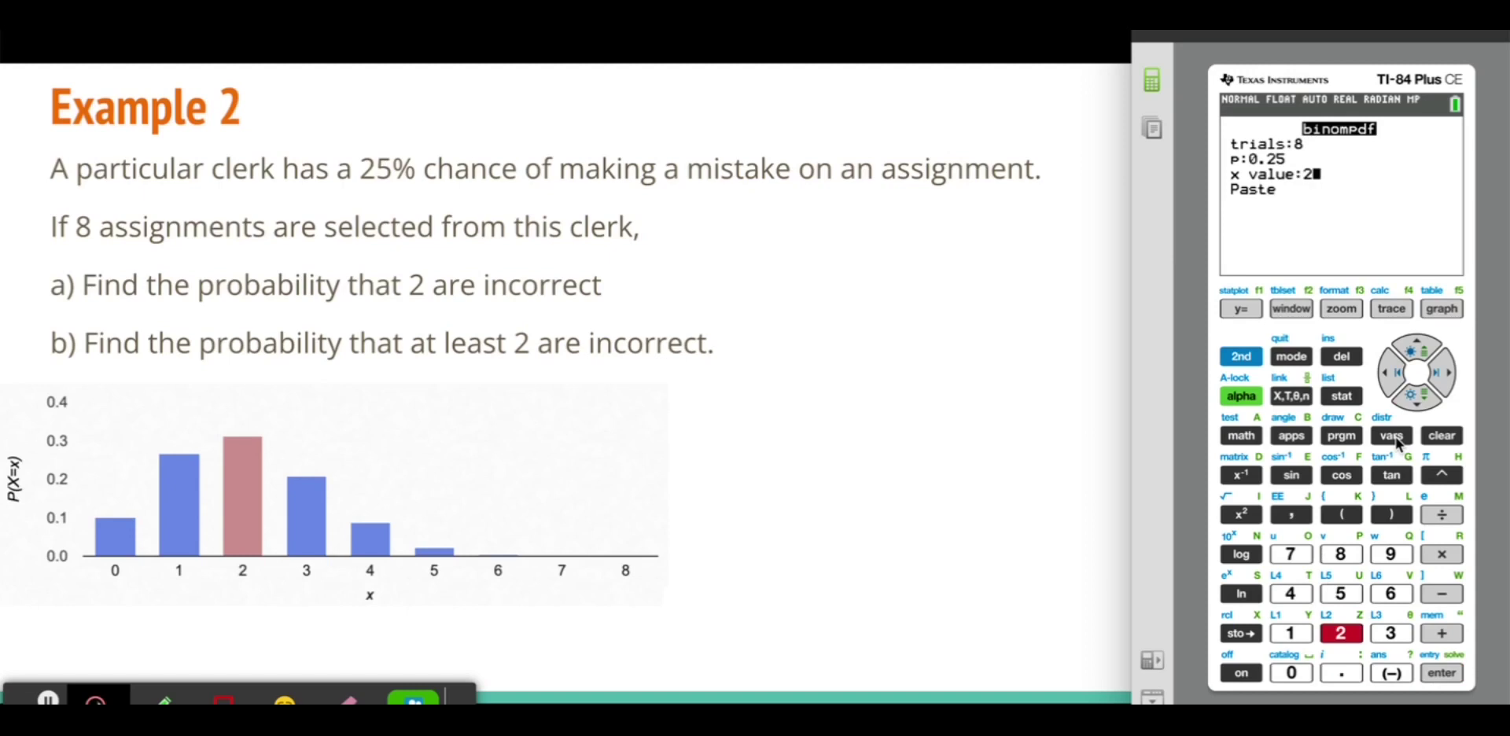
key(Return)
key(Return)
key(Return)
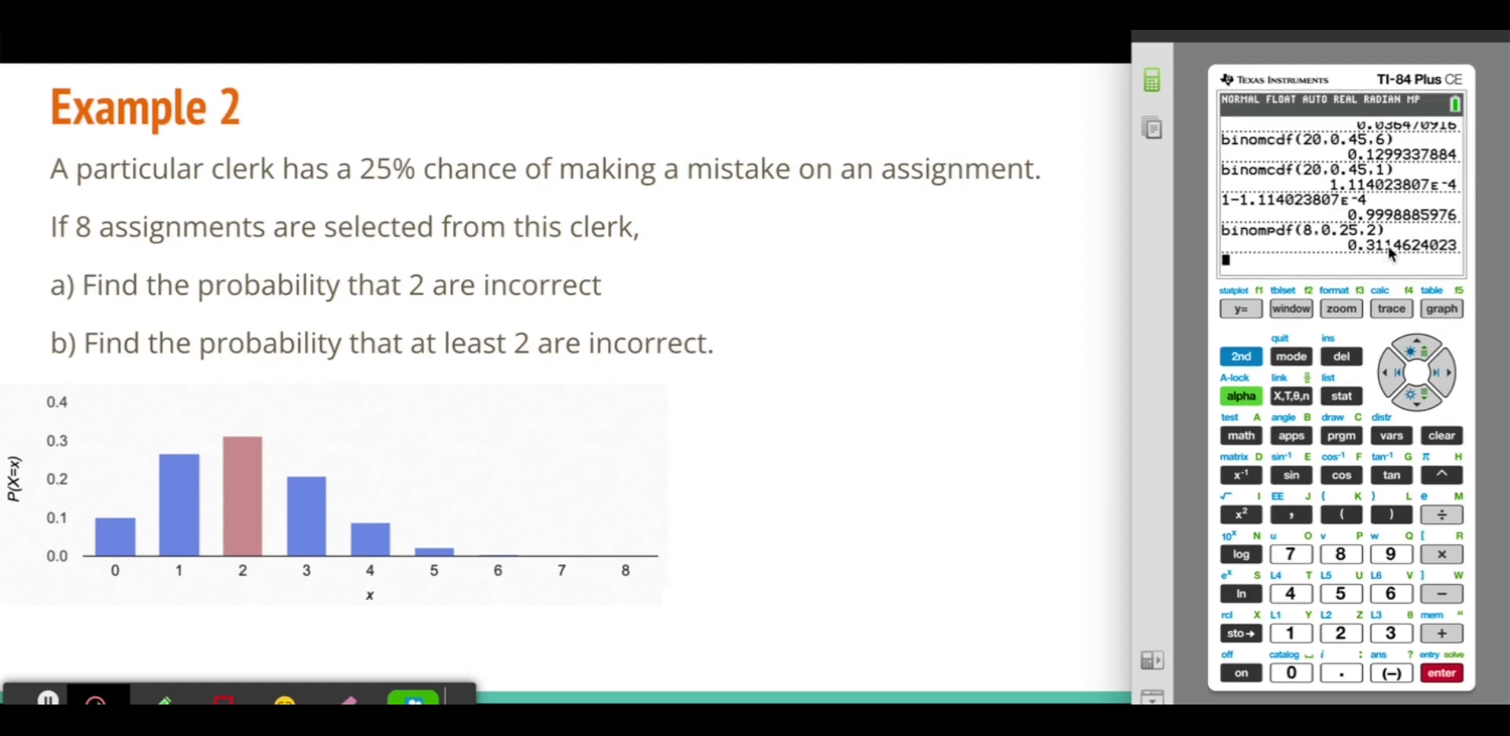
click(904, 501)
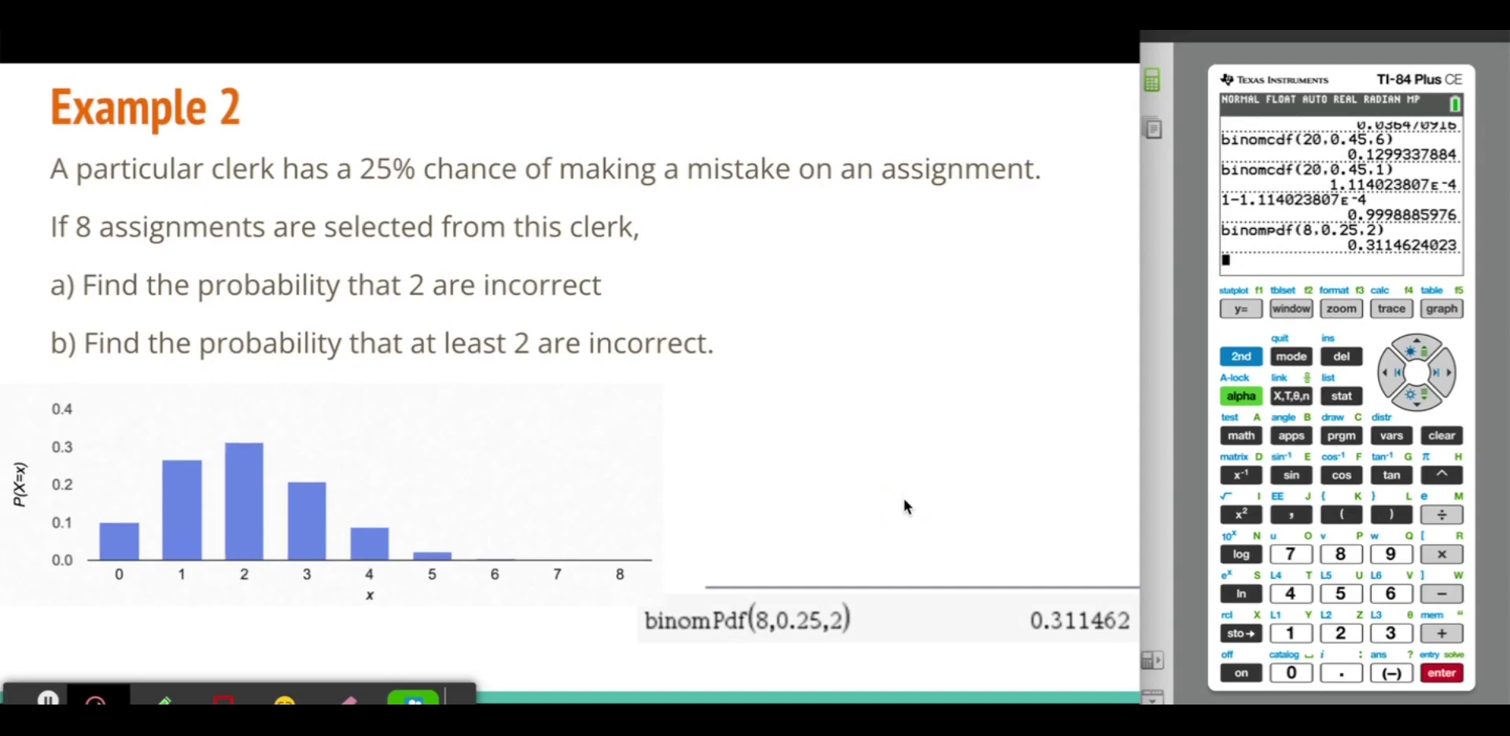
Box bars 2–8 in green and bars 0–1 in pink on the chart.
click(165, 698)
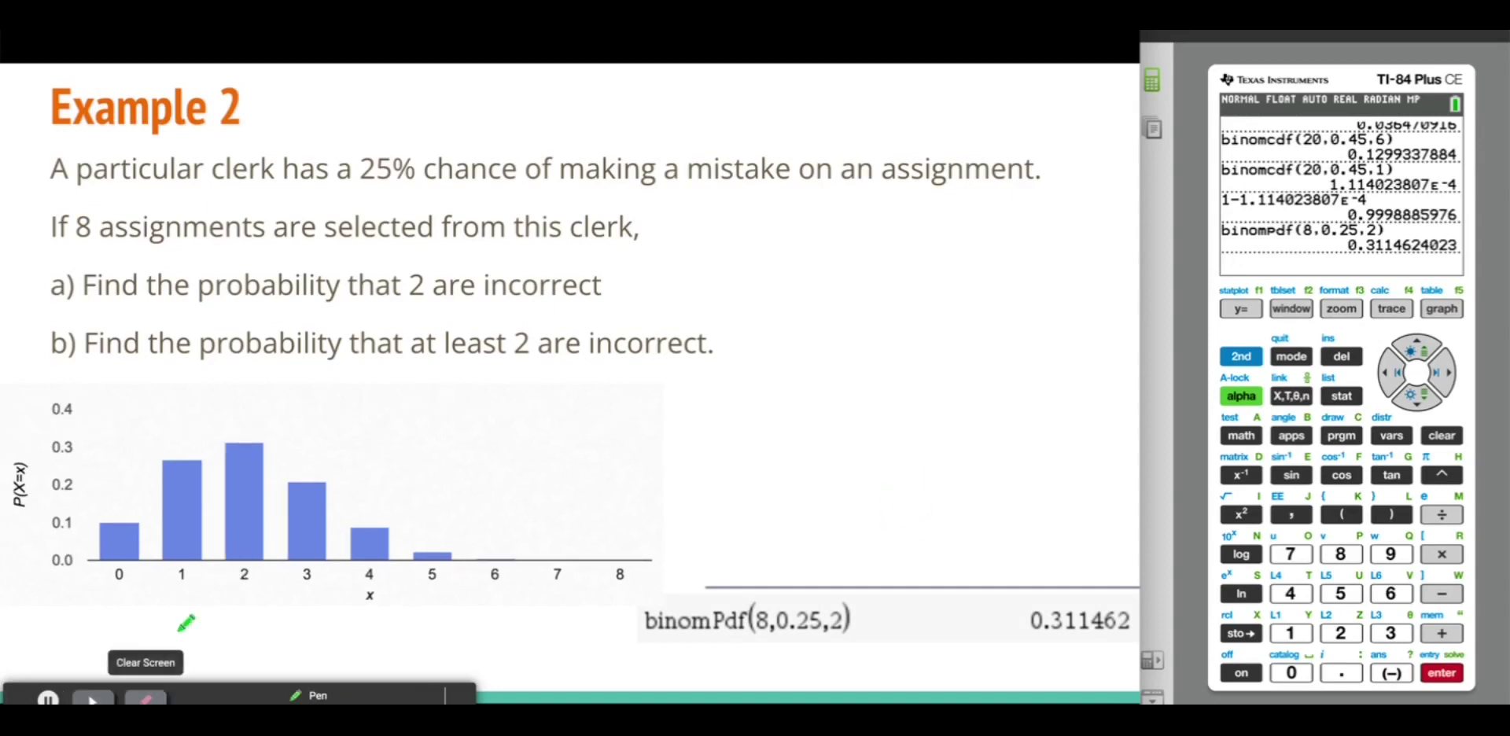
mouse_move(229, 412)
mouse_down()
mouse_move(217, 560)
mouse_move(240, 588)
mouse_move(659, 580)
mouse_move(651, 399)
mouse_move(353, 391)
mouse_move(236, 410)
mouse_up()
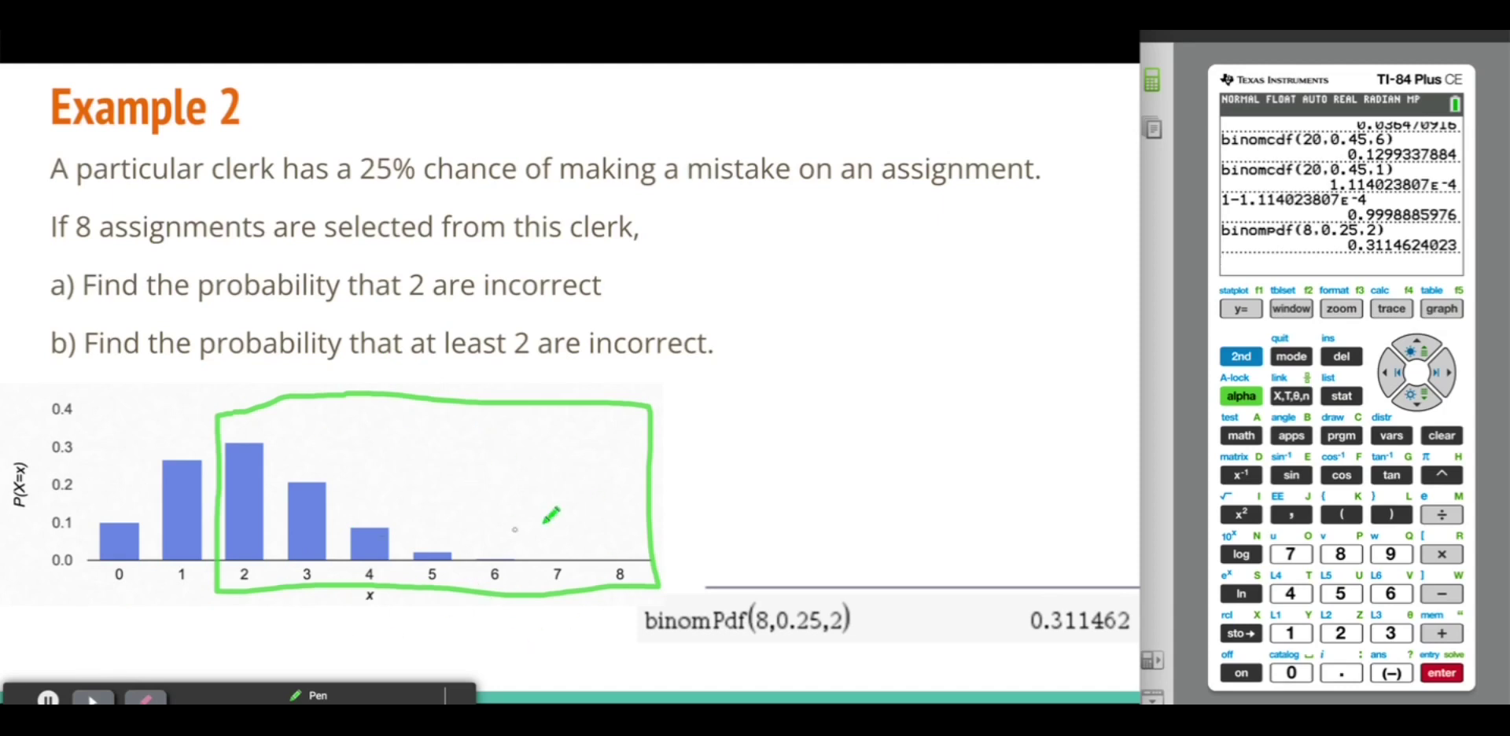
click(367, 698)
mouse_move(85, 417)
mouse_down()
mouse_move(87, 575)
mouse_move(205, 585)
mouse_move(198, 427)
mouse_move(85, 417)
mouse_up()
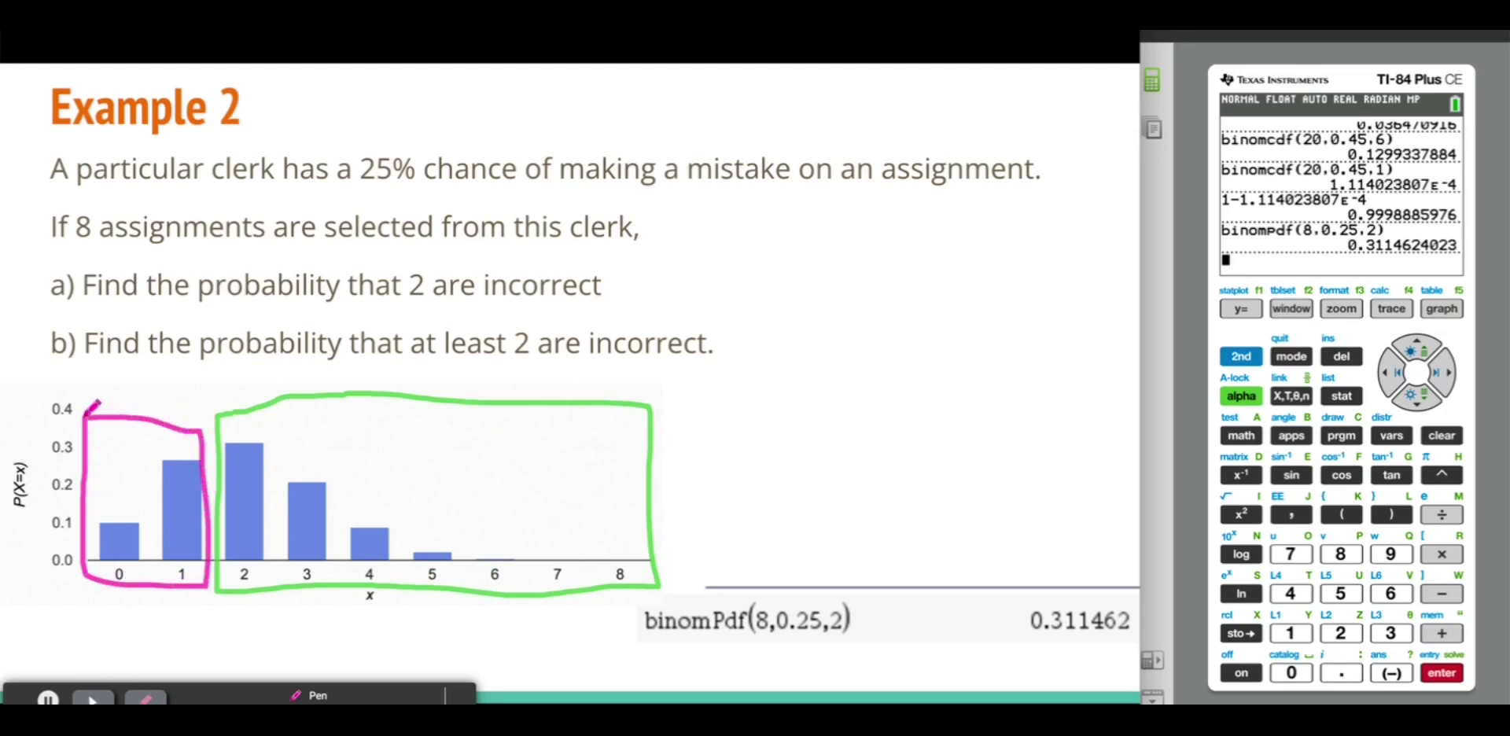
Evaluate binomcdf(8, 0.25, 1) = 0.3670806885 on the calculator.
click(1244, 255)
click(1240, 356)
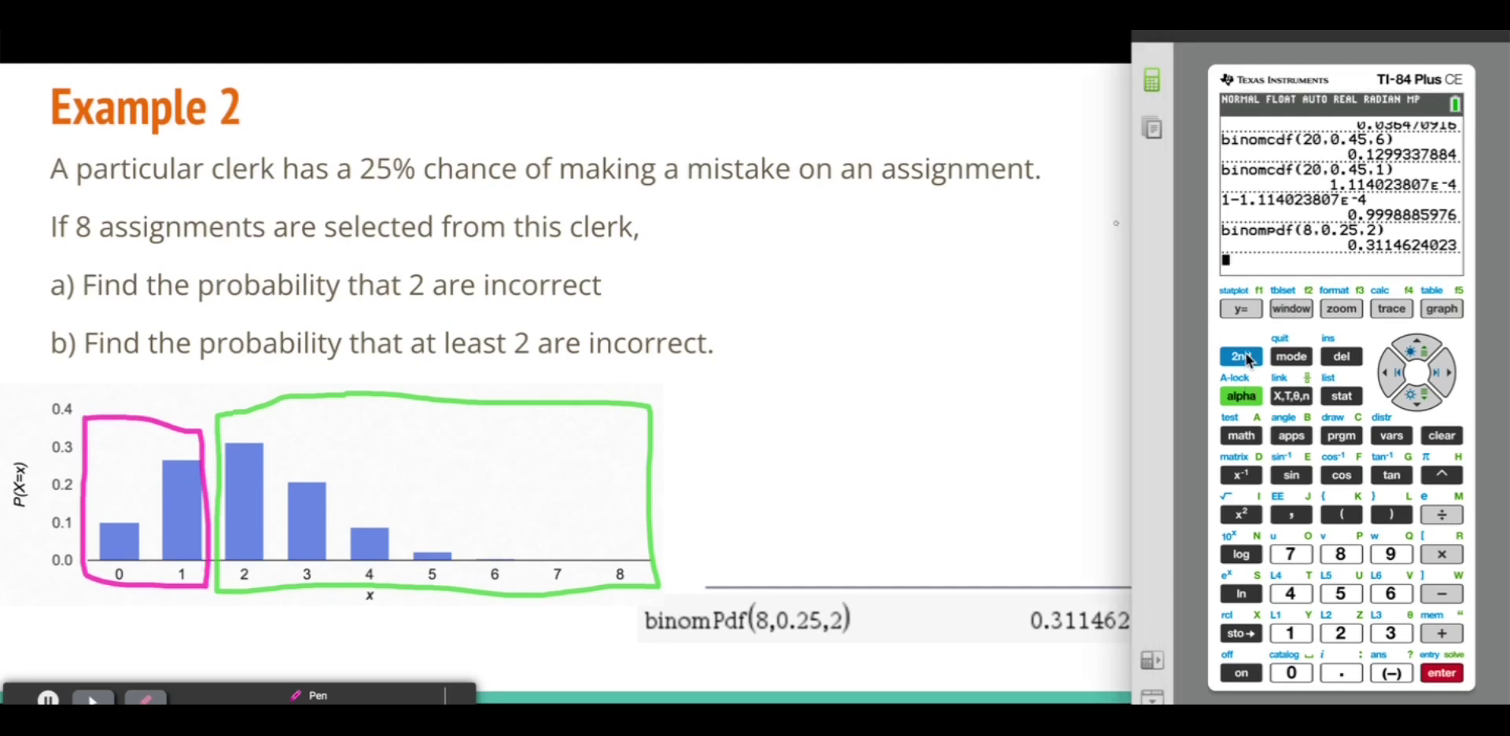
click(1392, 436)
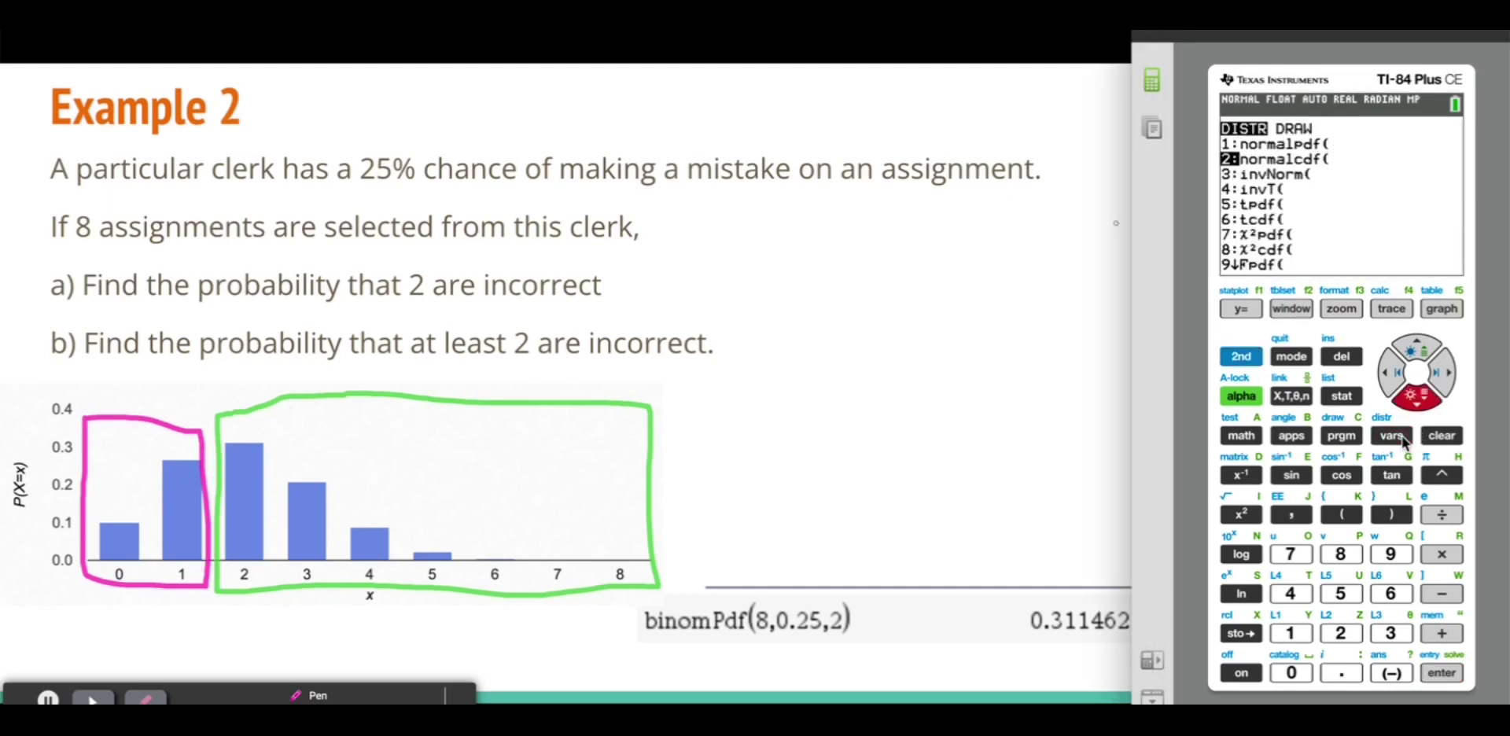
key(Up)
key(Up)
key(Up)
key(Up)
key(Up)
key(Up)
key(Up)
key(Down)
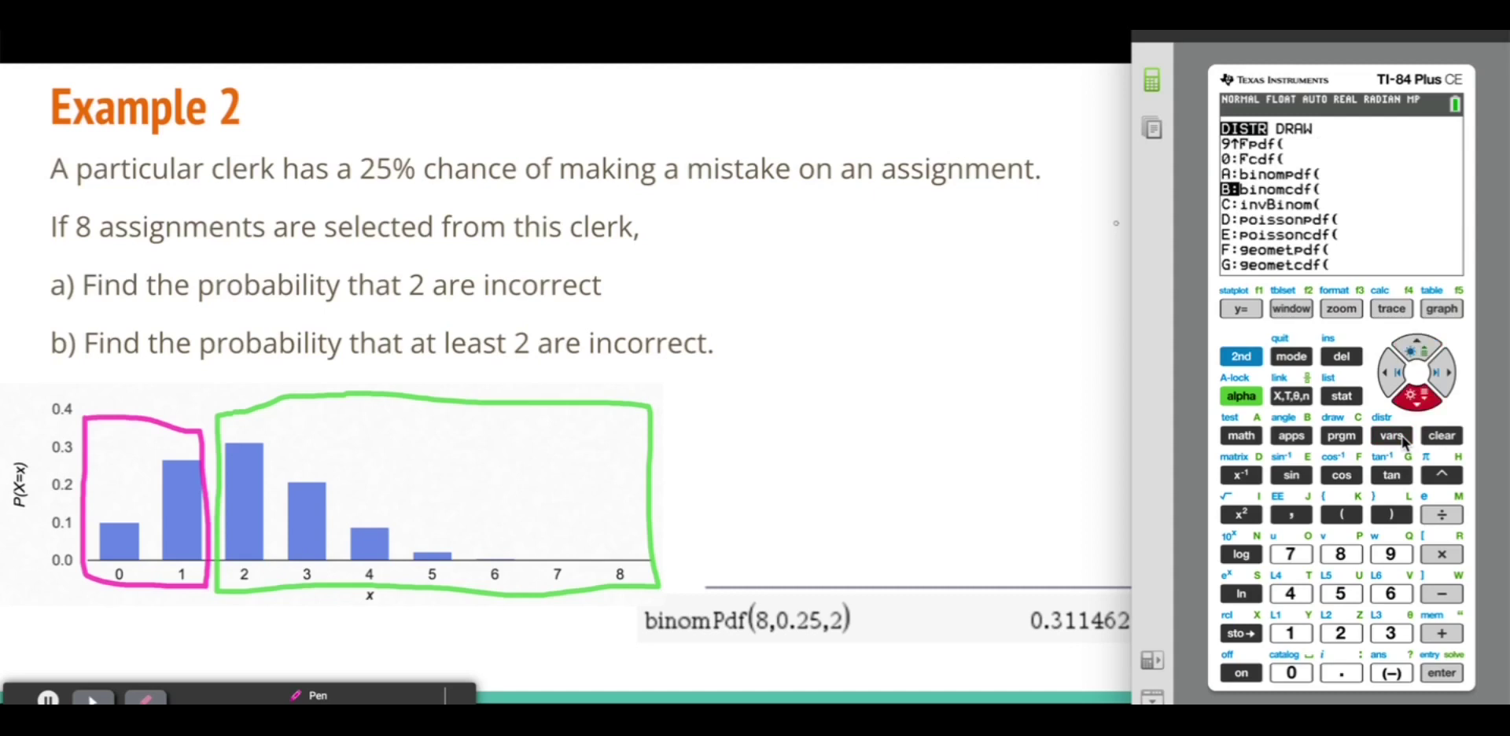
key(Return)
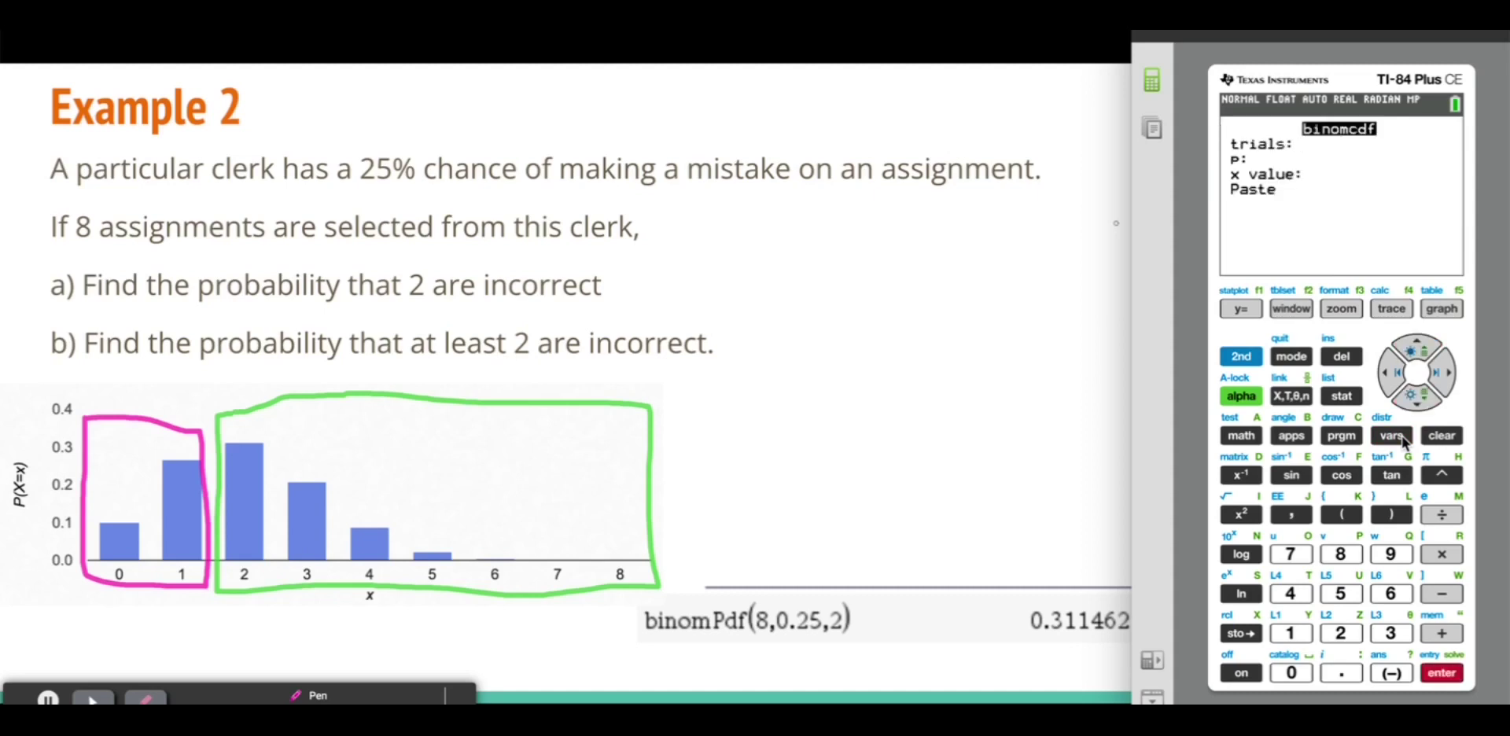
text(8)
key(Return)
text(0.25)
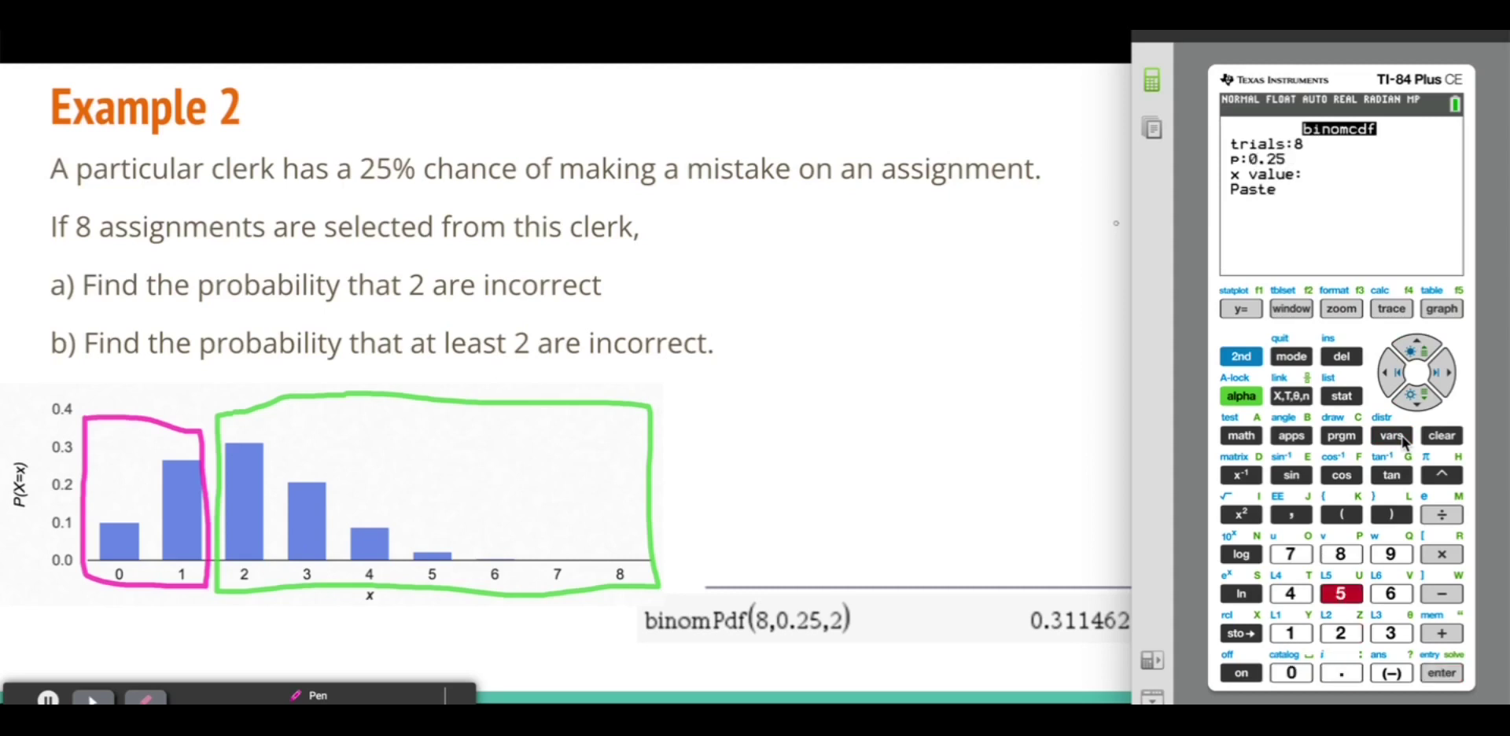
key(Return)
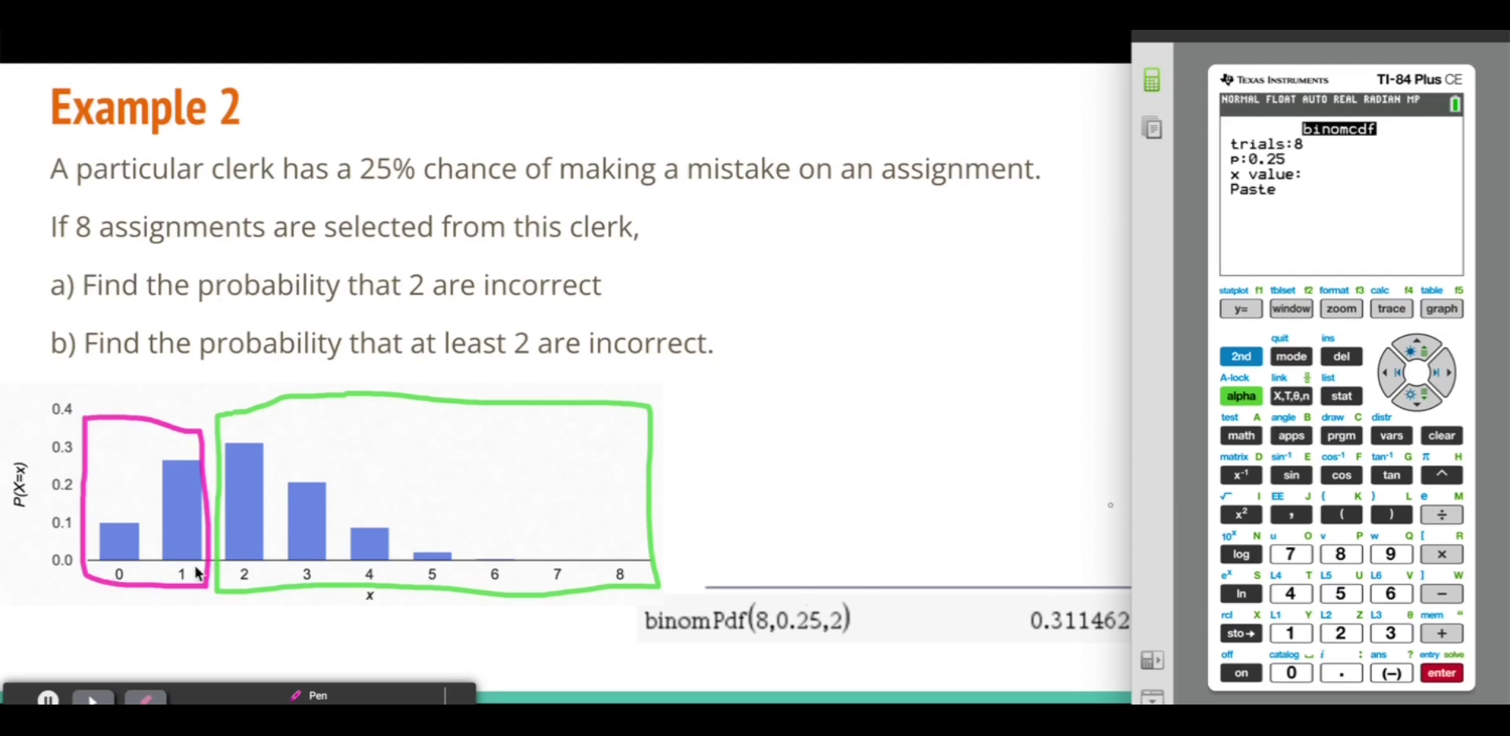
text(1)
key(Return)
key(Return)
key(Return)
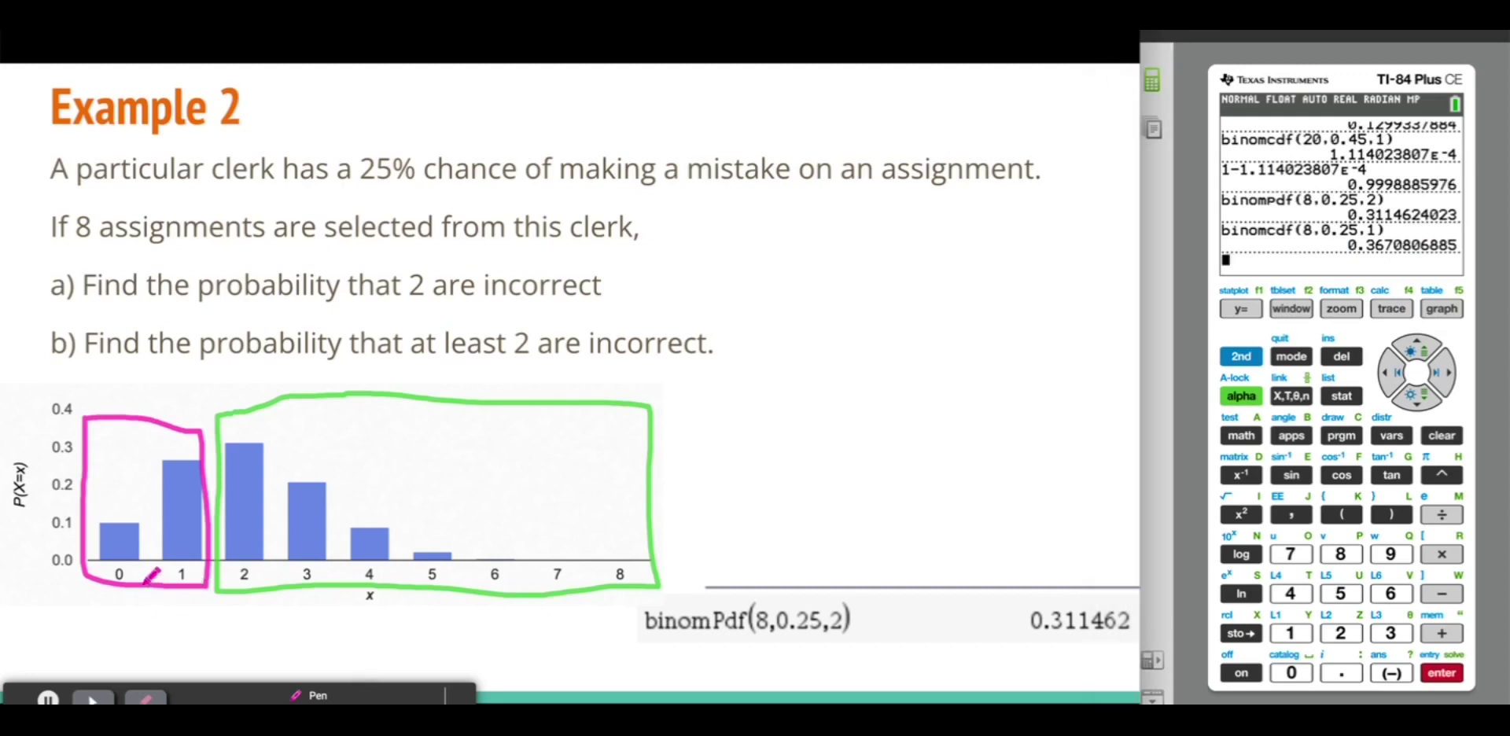
Write 0.367 below the pink box on the slide.
mouse_move(149, 585)
mouse_down()
mouse_move(129, 638)
mouse_move(120, 620)
mouse_move(151, 675)
mouse_up()
click(138, 656)
mouse_move(190, 618)
mouse_down()
mouse_move(187, 651)
mouse_move(224, 648)
mouse_up()
click(246, 679)
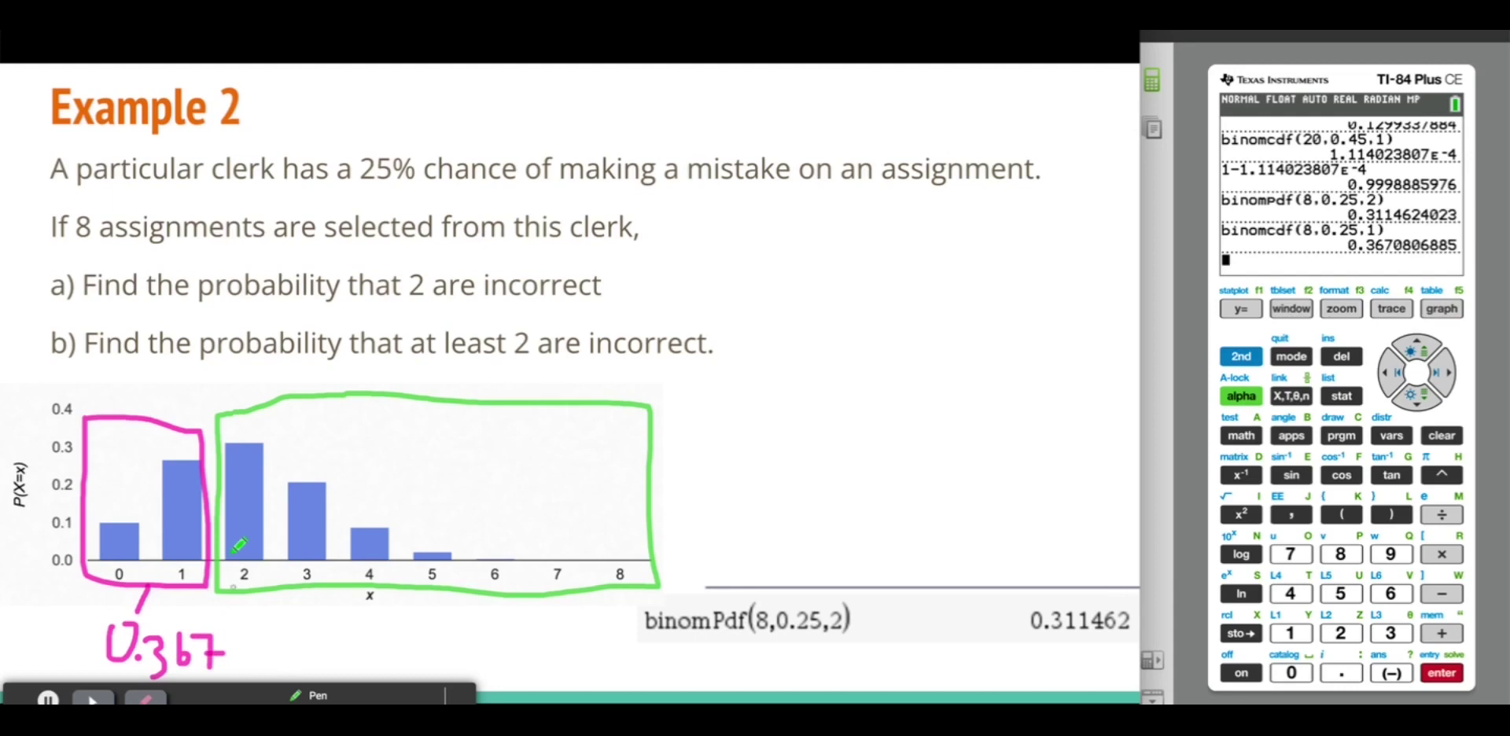
Compute 1 − 0.3670806885 = 0.6329193115 and advance to the Notation slide.
click(1221, 319)
text(1-)
key(Up)
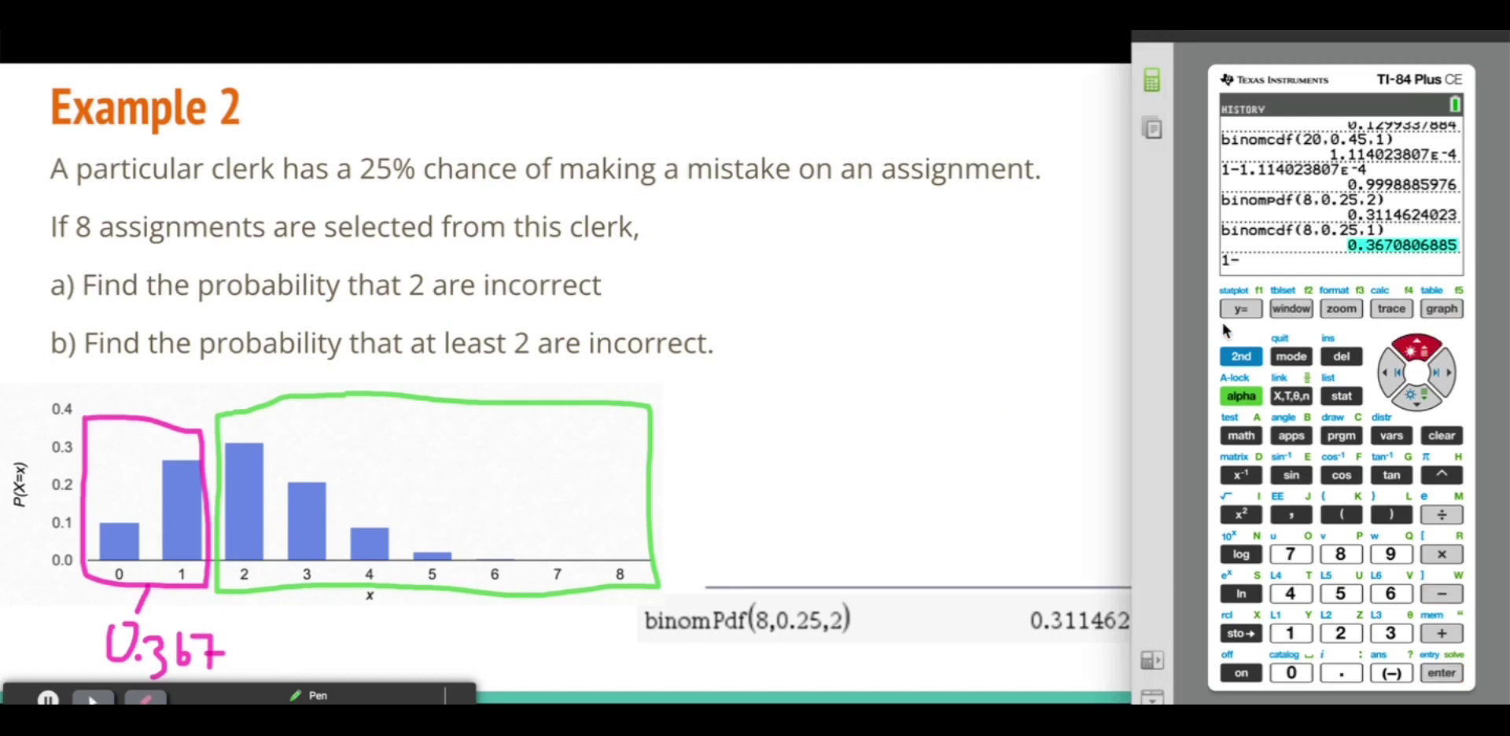
key(Return)
key(Return)
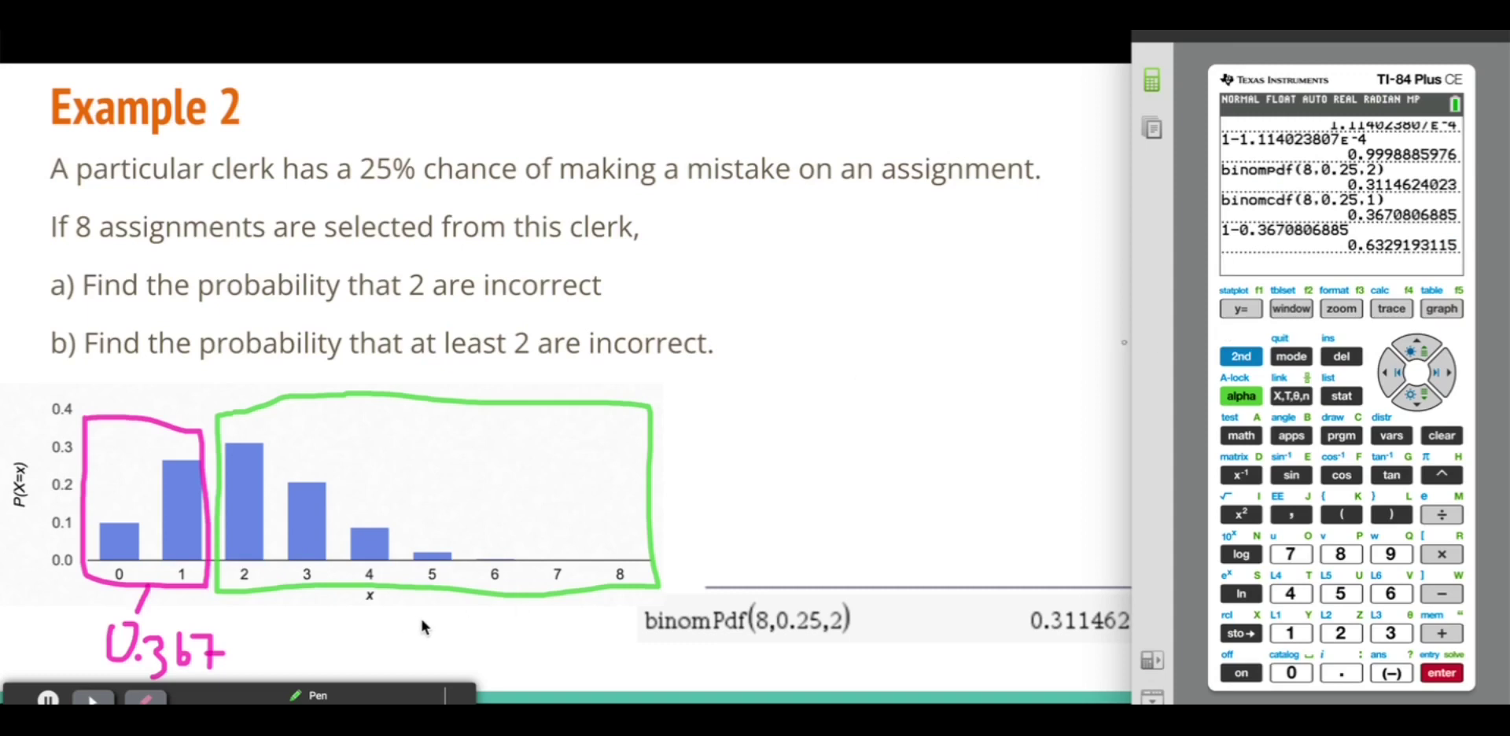
key(Right)
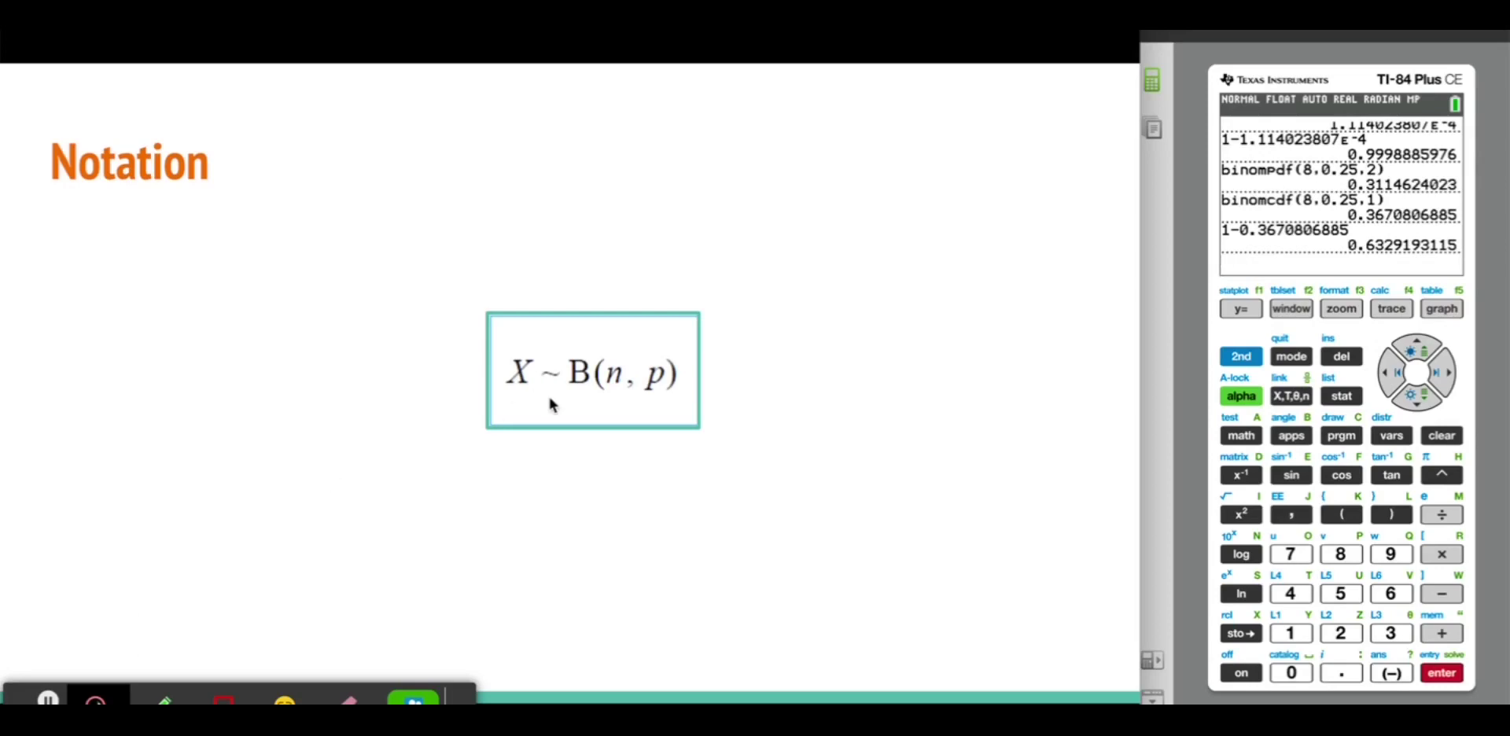
Reveal the callouts for random variable X, binomial B, n trials and success probability p.
click(615, 390)
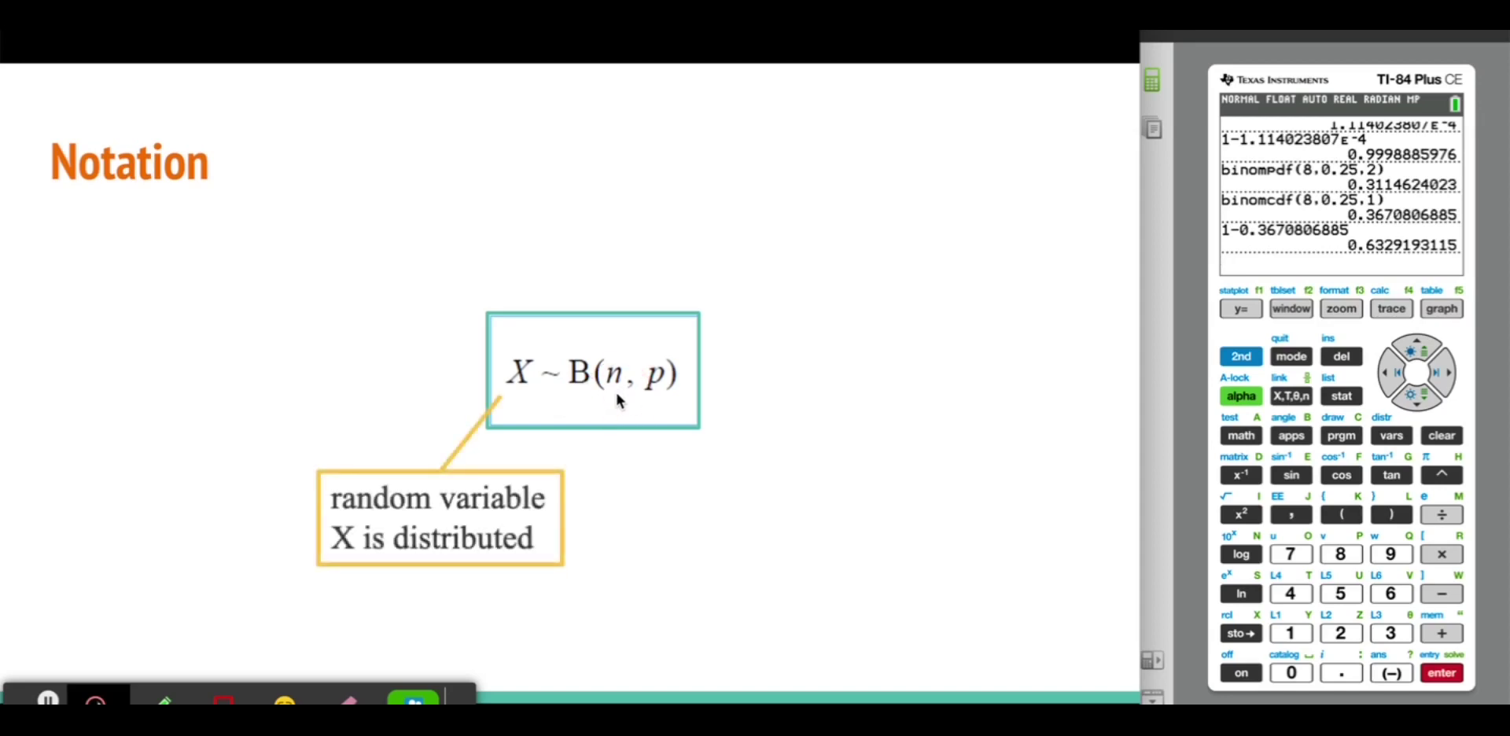
click(614, 389)
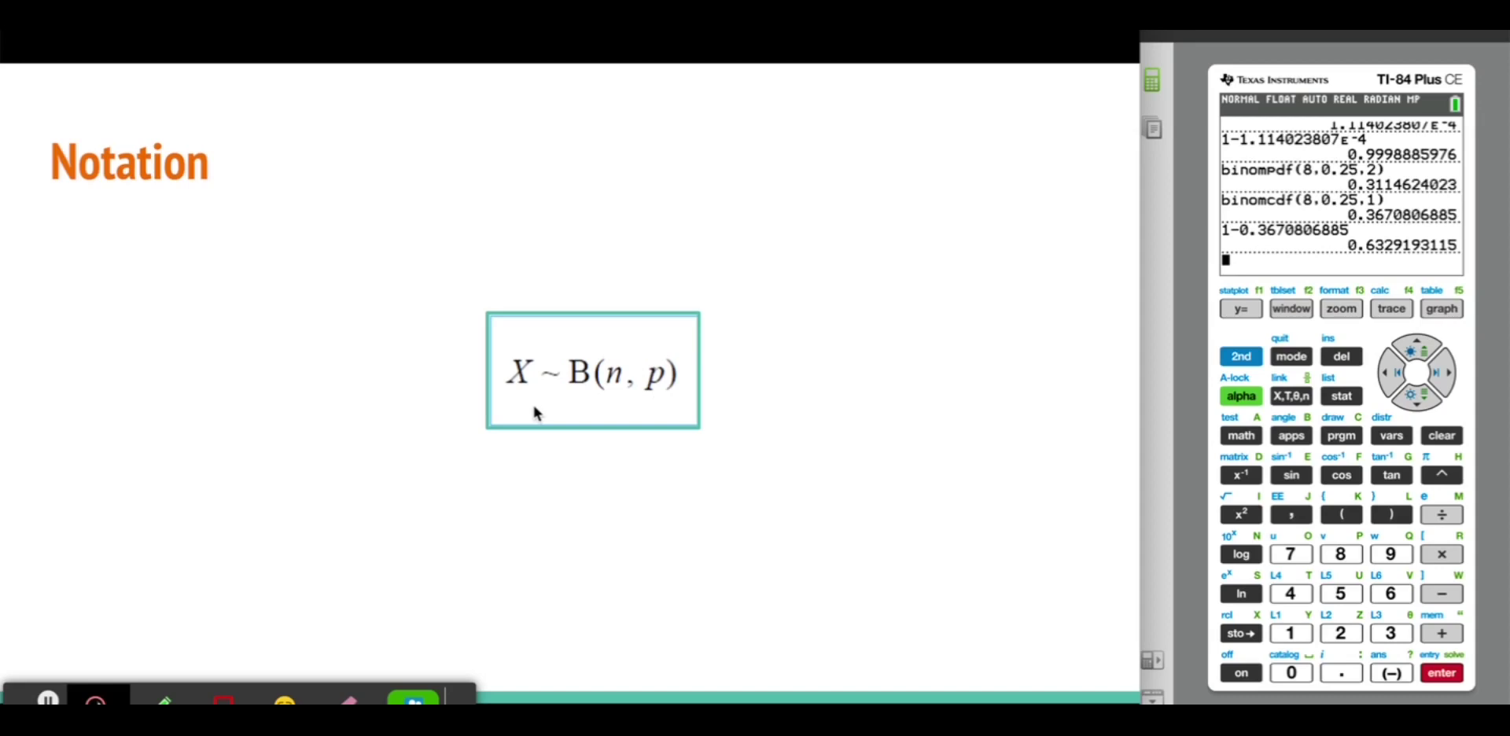
click(512, 376)
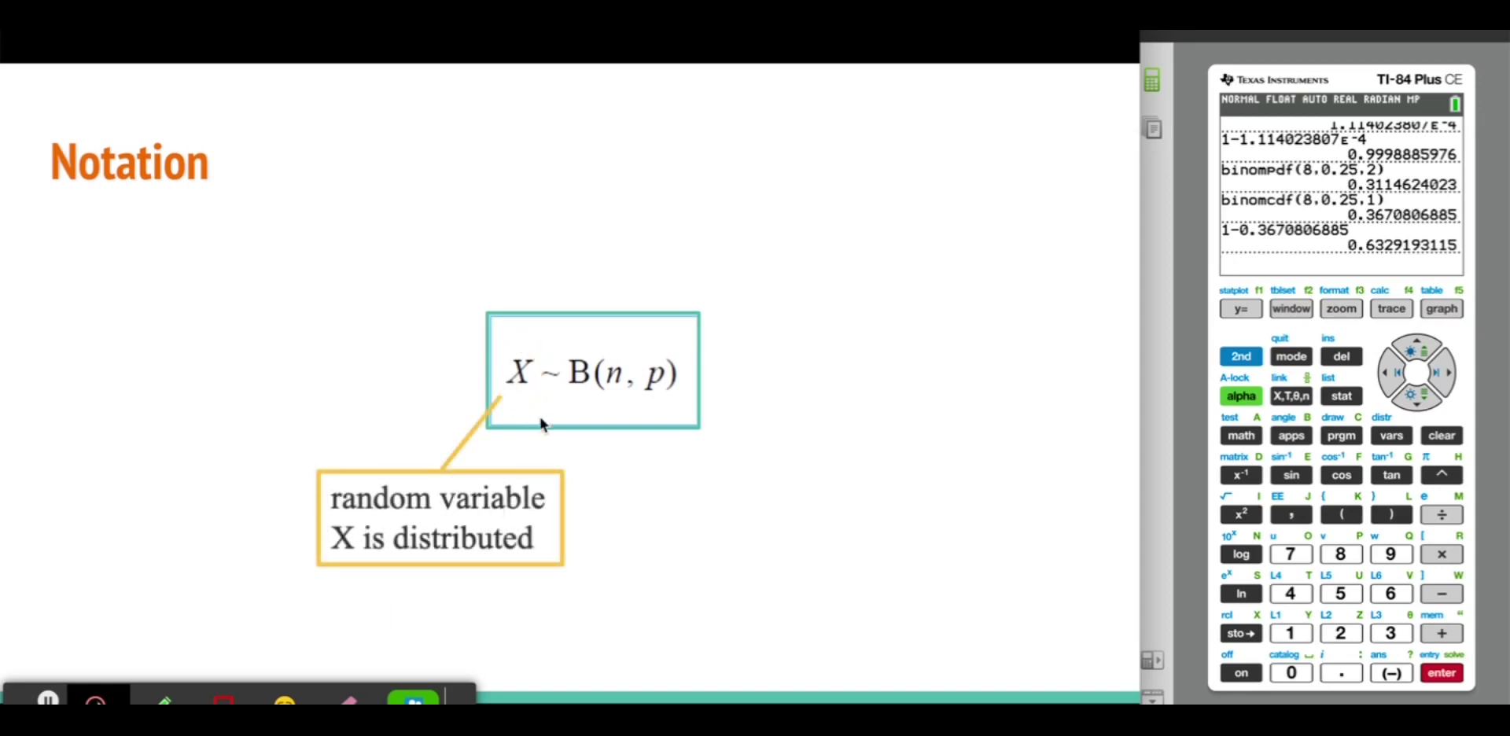
click(579, 374)
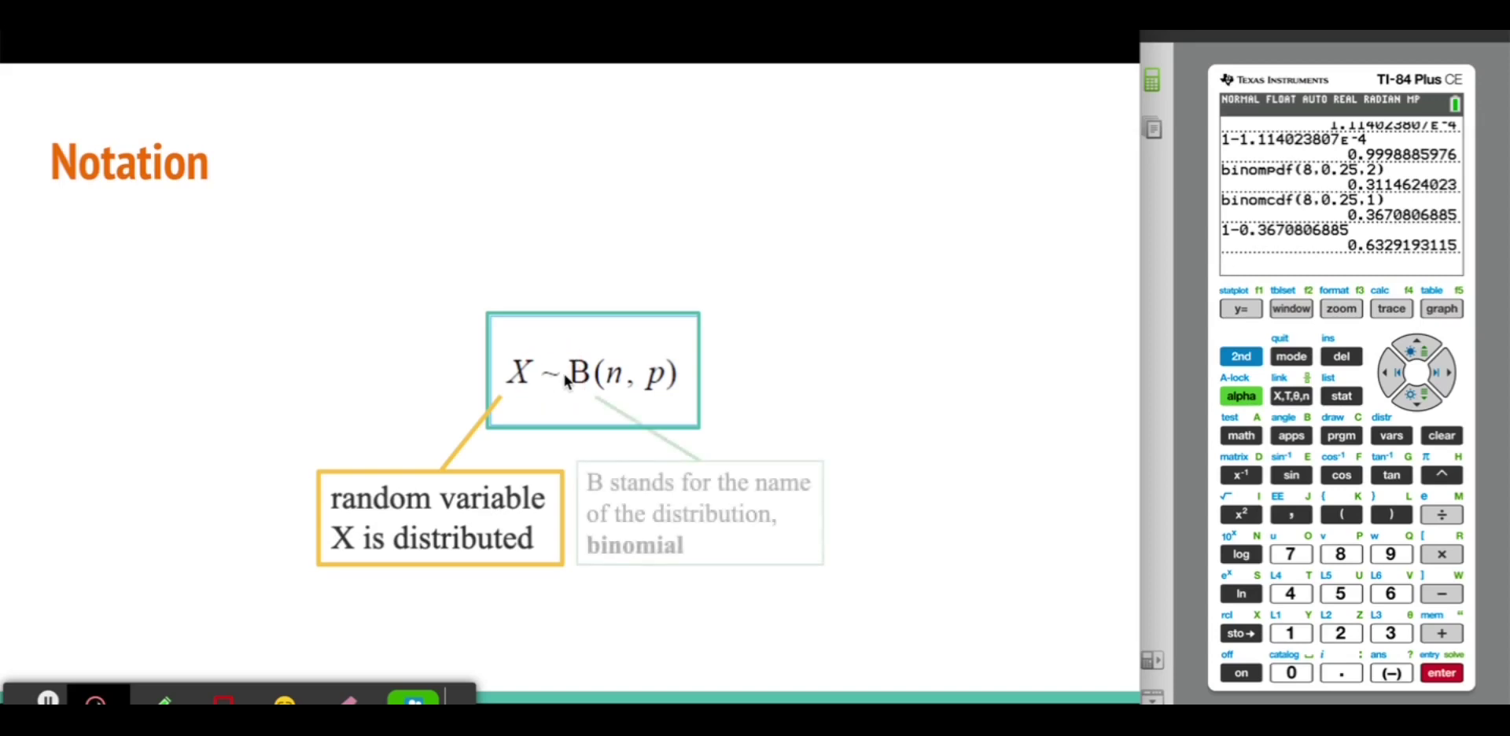
click(732, 557)
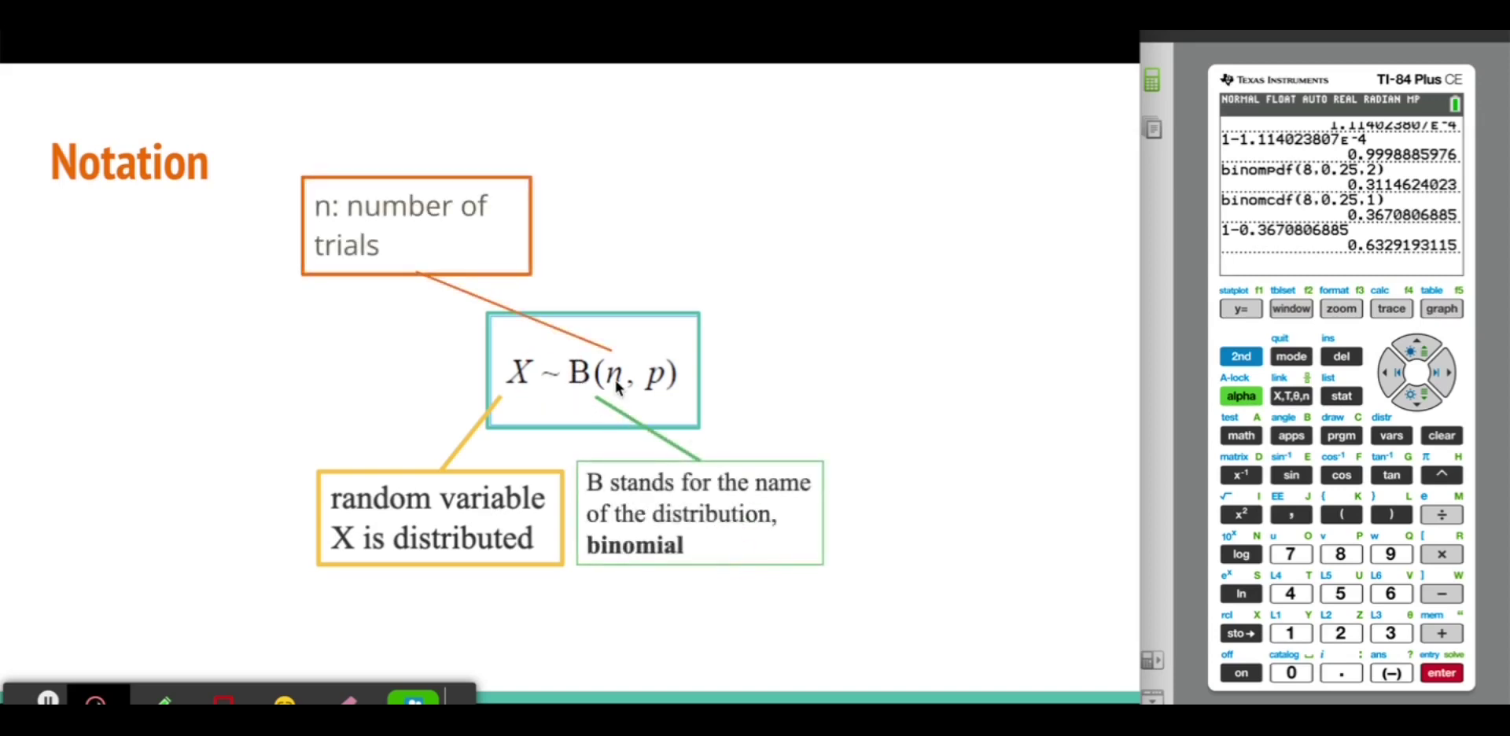
click(668, 395)
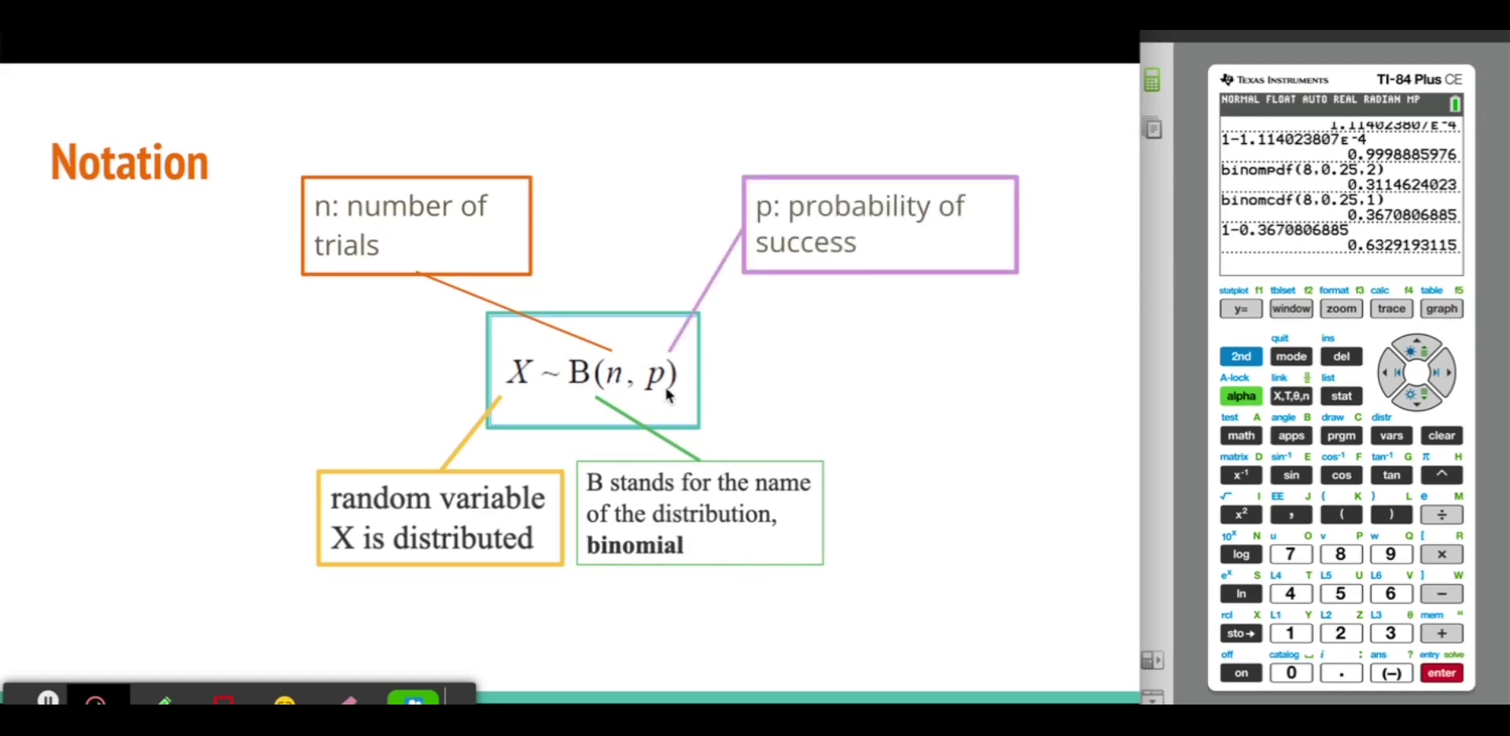